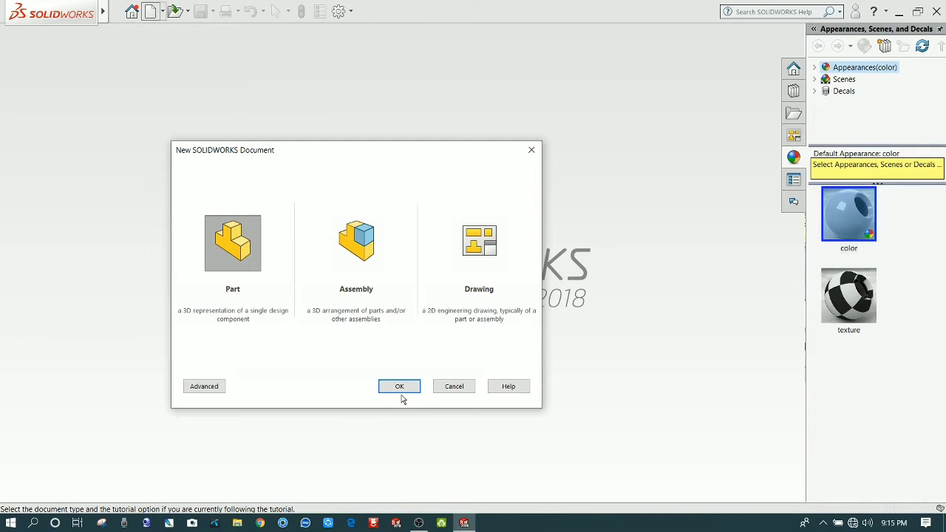
- Create a new blank SOLIDWORKS Part document (Part3)
left_click(399, 386)
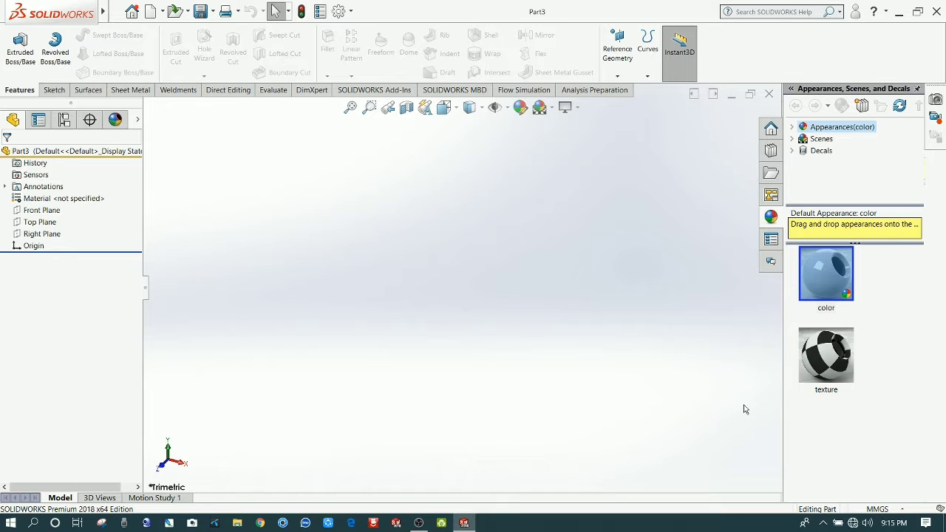
- On the Top Plane, sketch a large and a smaller circle, both centred on the origin
left_click(39, 222)
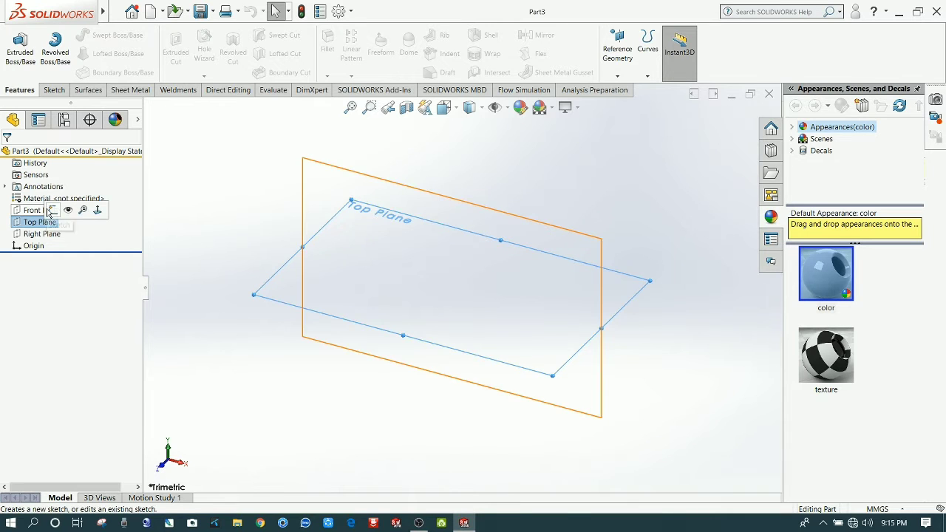
left_click(76, 209)
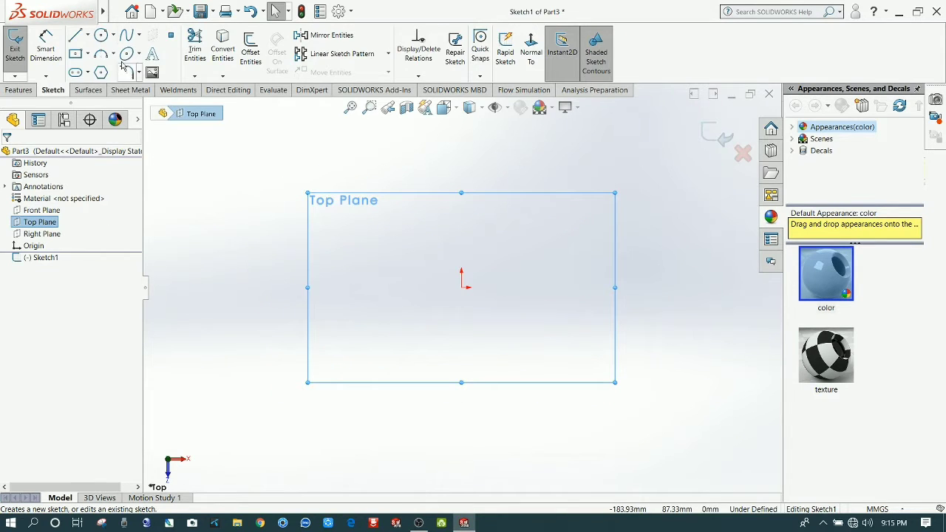
left_click(101, 35)
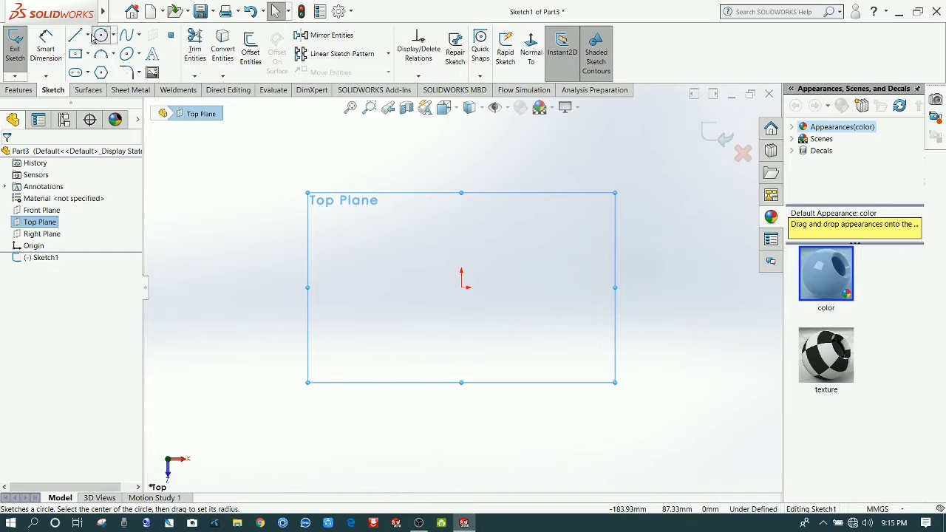
left_click(461, 286)
left_click(376, 242)
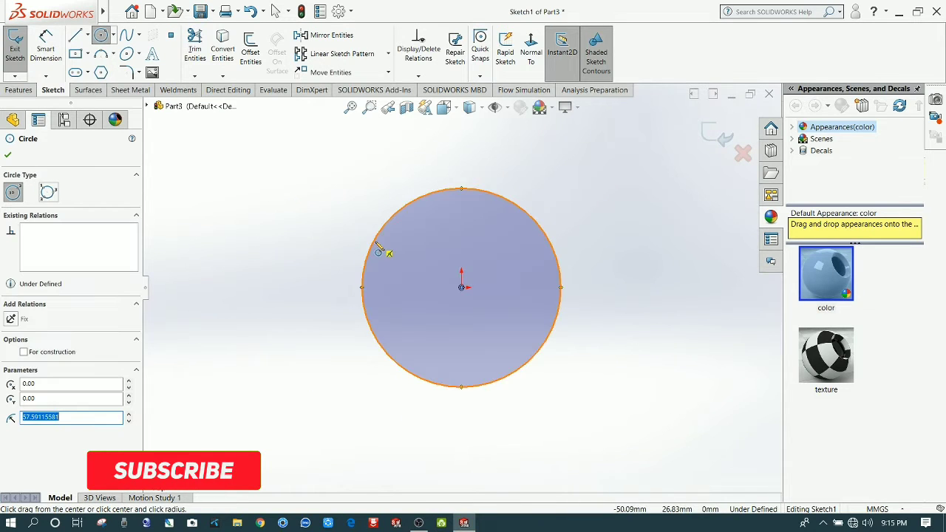
left_click(461, 286)
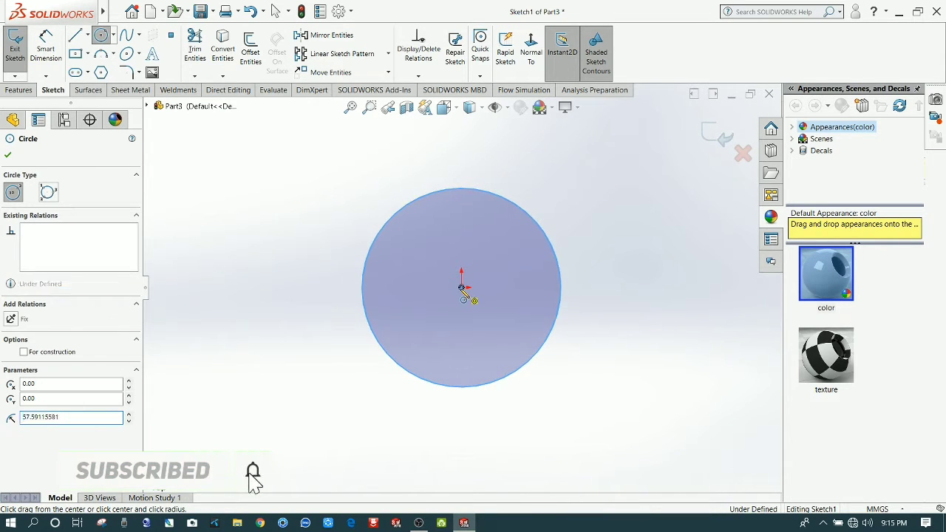
left_click(412, 270)
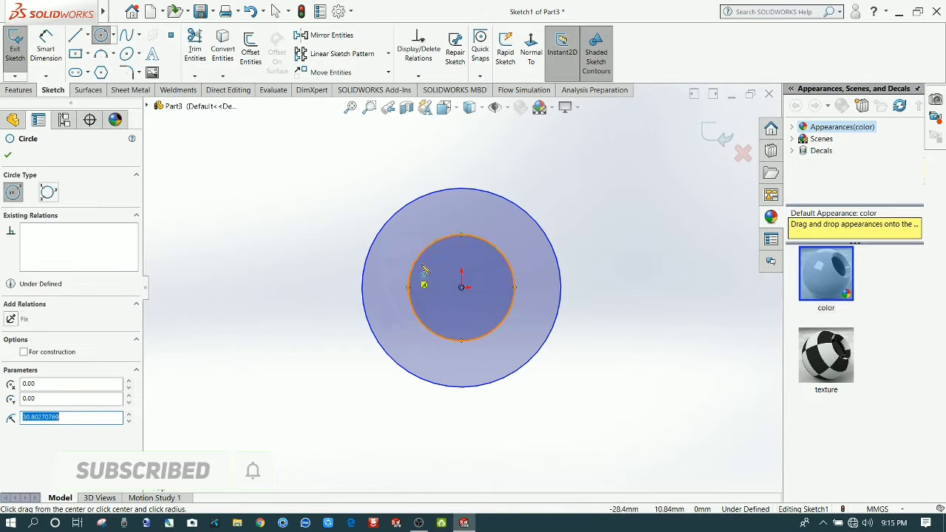
left_click(45, 48)
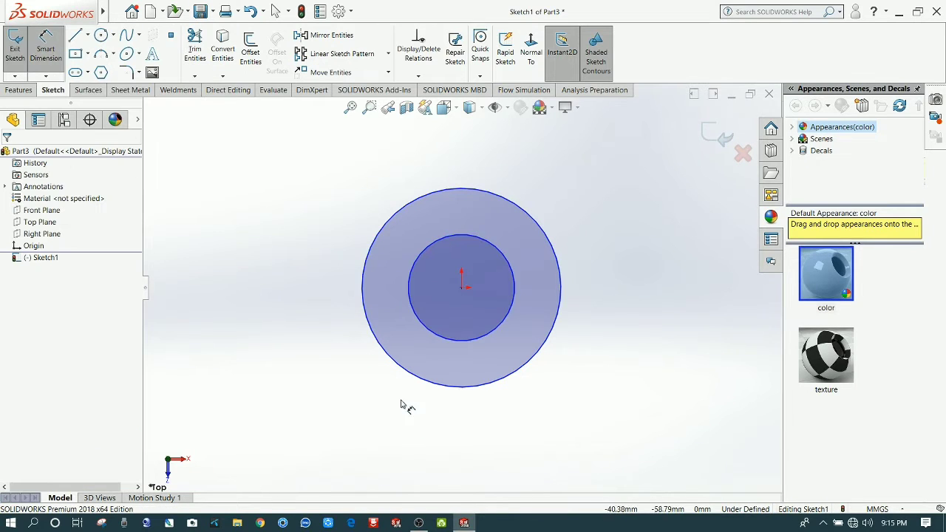
- Dimension the outer circle to Ø65 and the inner circle to Ø44
left_click(492, 384)
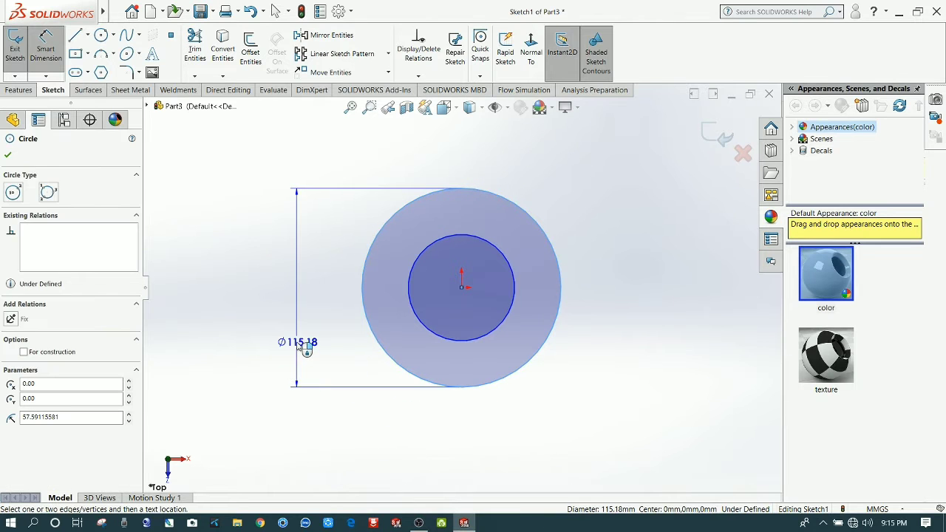
left_click(305, 348)
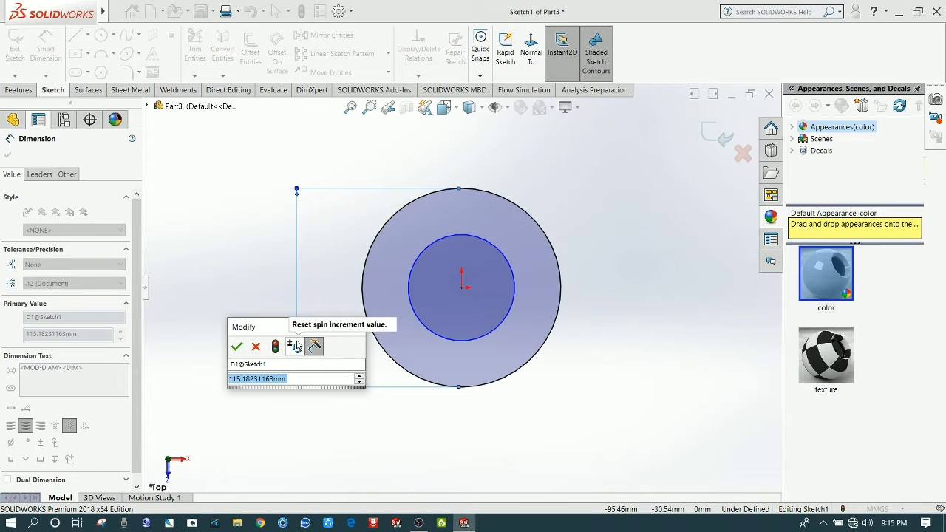
type("65")
key("Return")
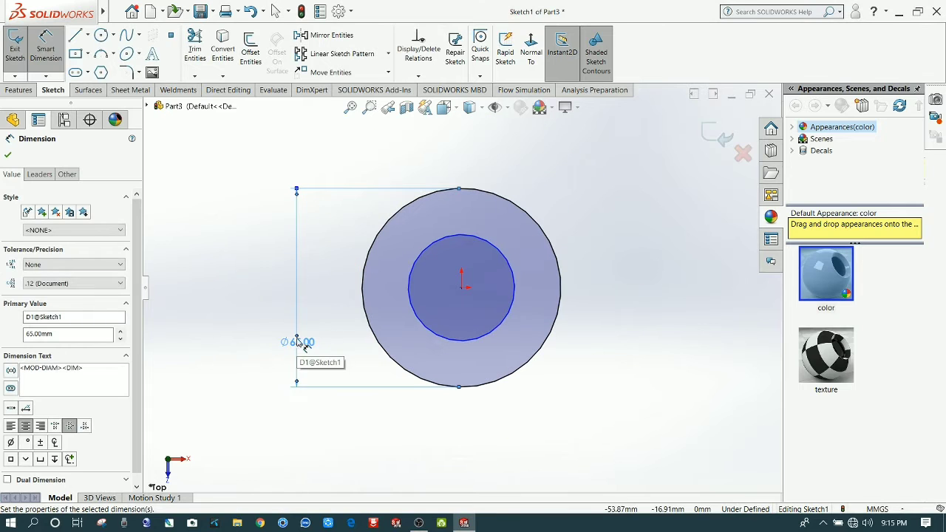
left_click(413, 310)
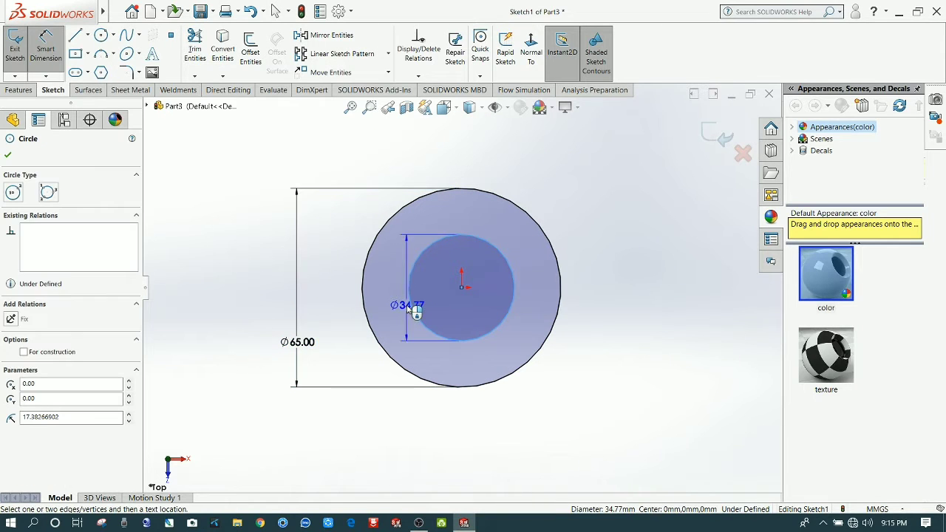
left_click(403, 299)
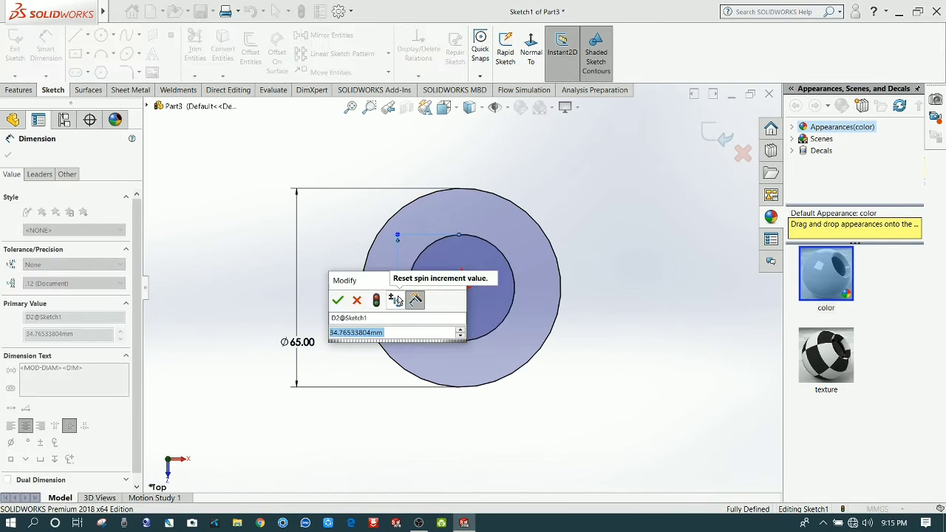
type("44")
key("Return")
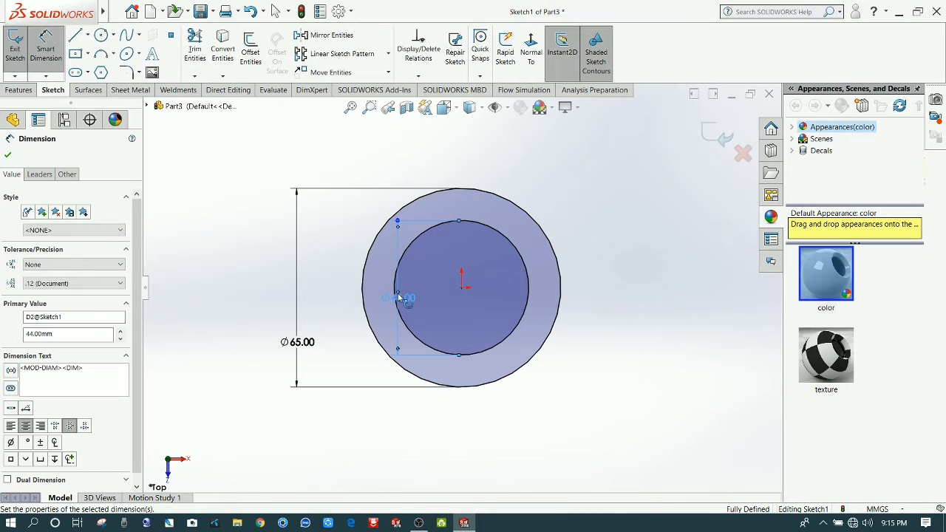
key("Escape")
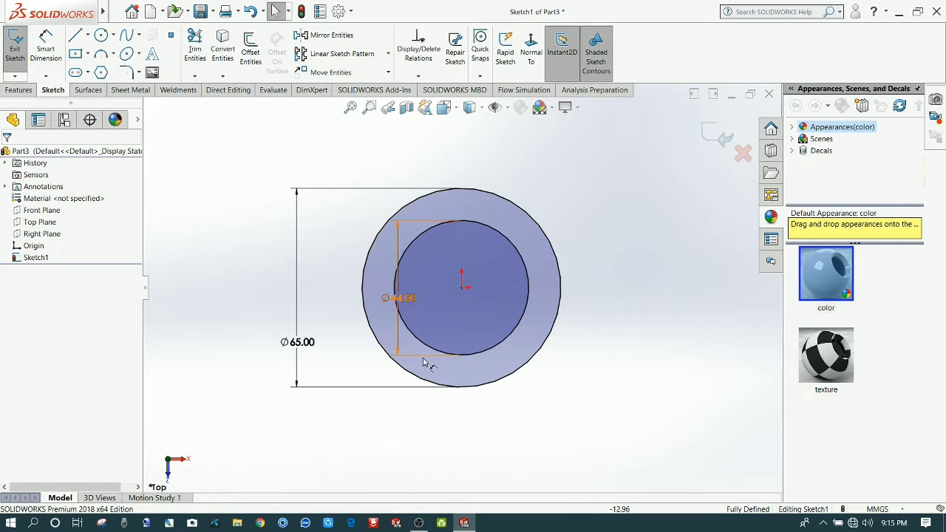
- Convert the Ø44 inner circle to construction geometry
left_click(449, 358)
left_click(492, 325)
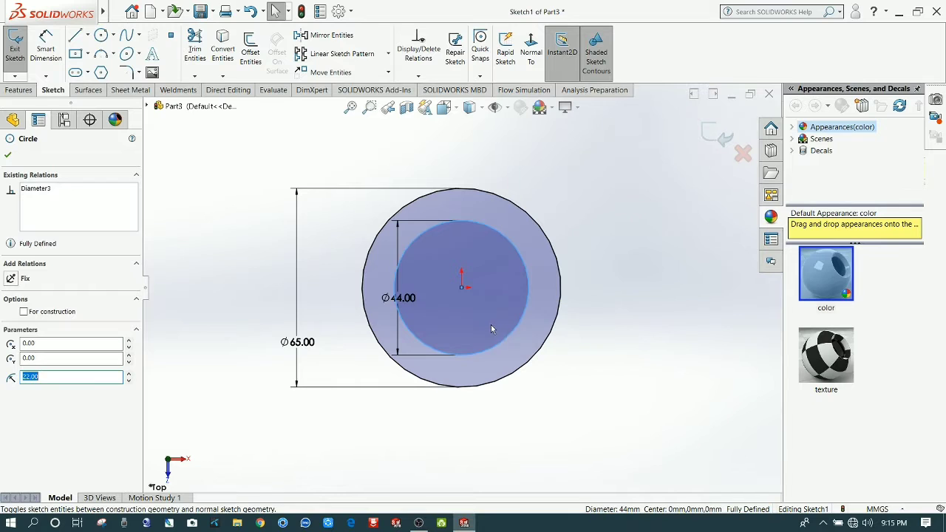
left_click(617, 391)
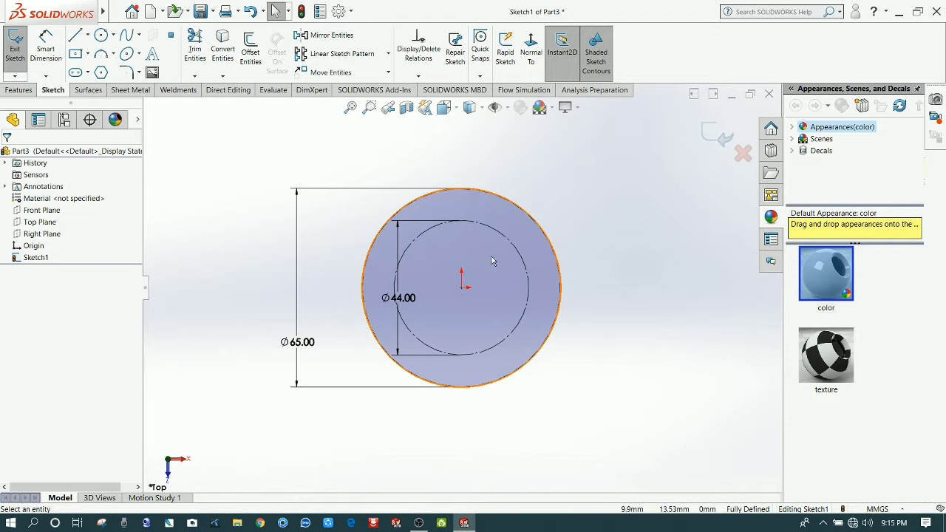
left_click(12, 92)
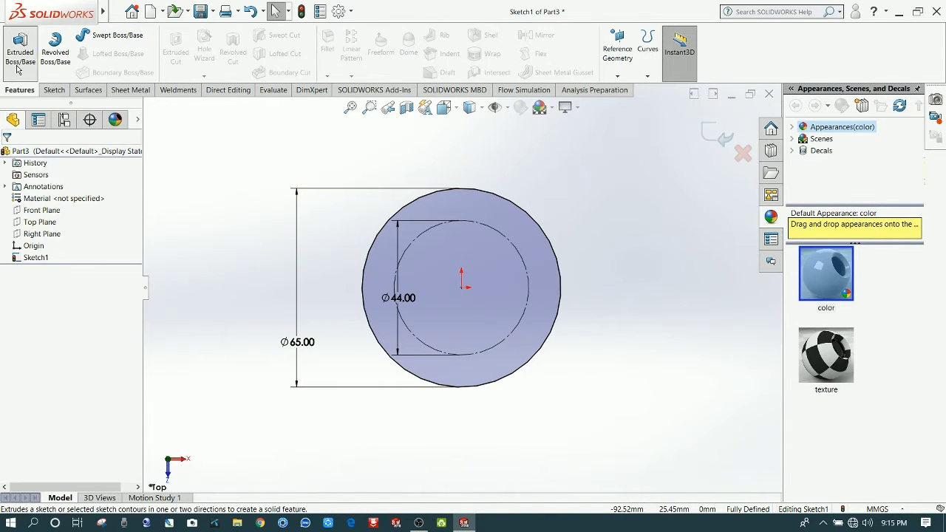
- Extrude Sketch1 blind 15 mm into a solid Ø65 disc
left_click(20, 48)
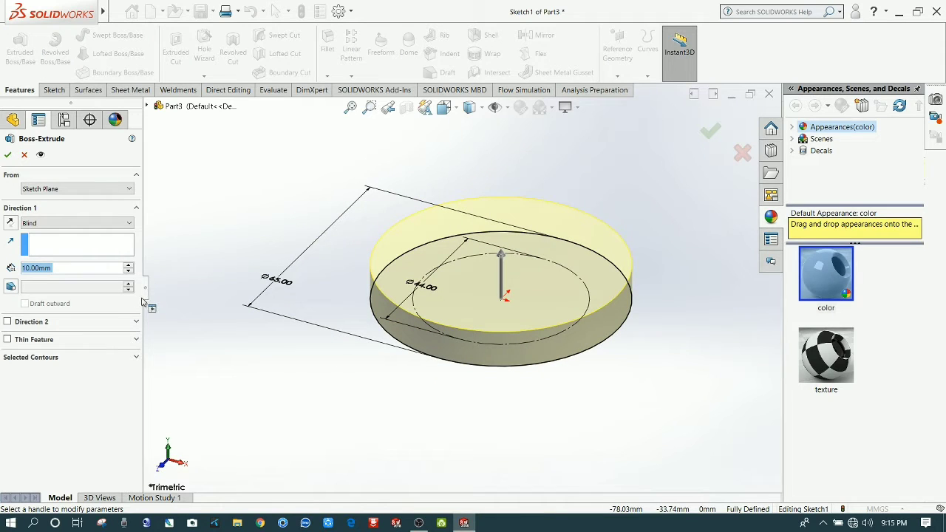
type("15")
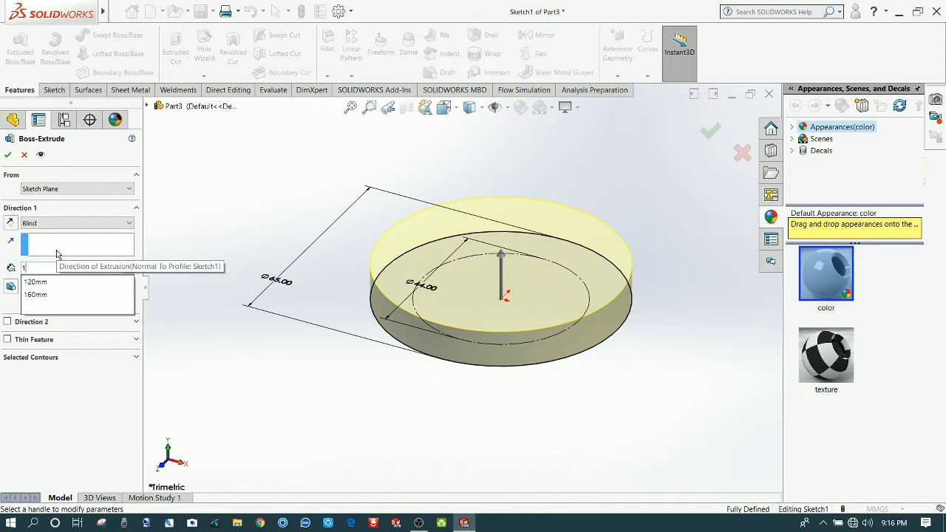
key("Return")
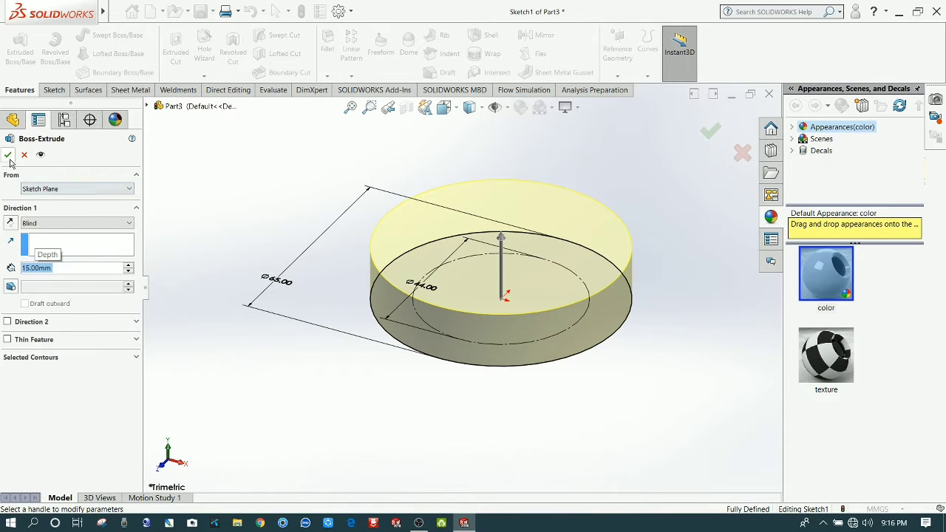
left_click(8, 156)
left_click(223, 329)
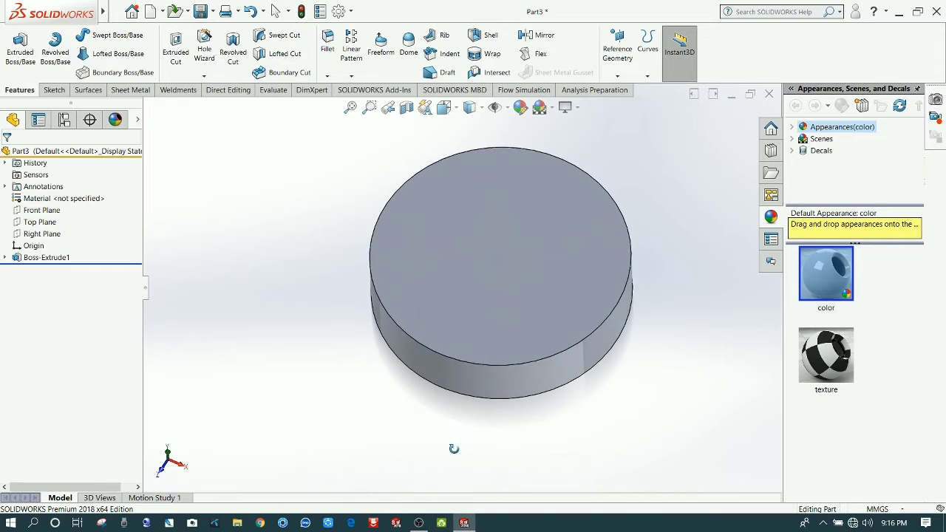
- Open a sketch on the disc's top face and draw a small circle above the origin
left_click(490, 351)
left_click(527, 311)
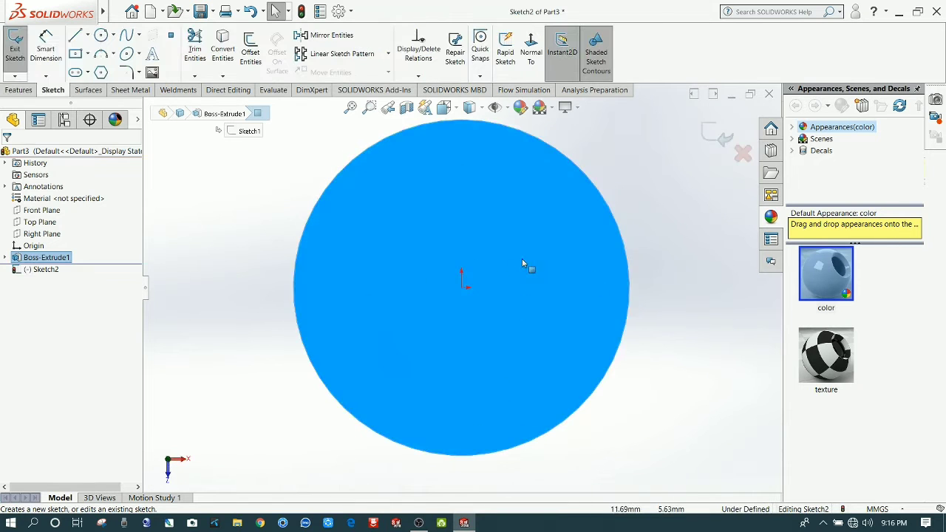
left_click(101, 37)
left_click(101, 37)
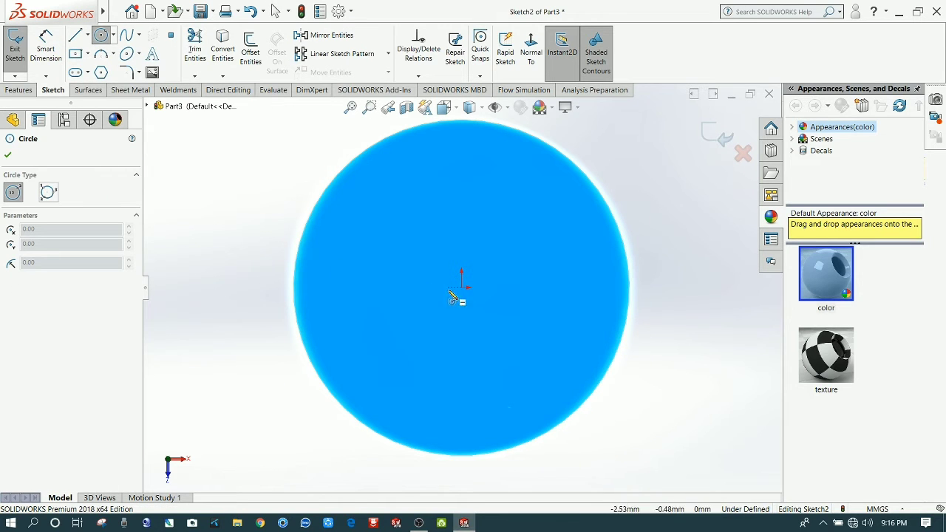
left_click(464, 189)
left_click(466, 175)
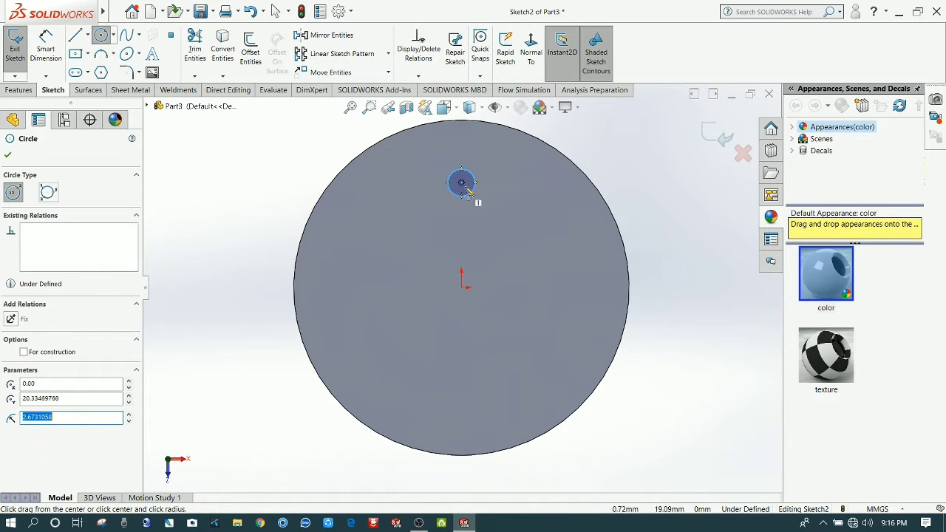
key("Escape")
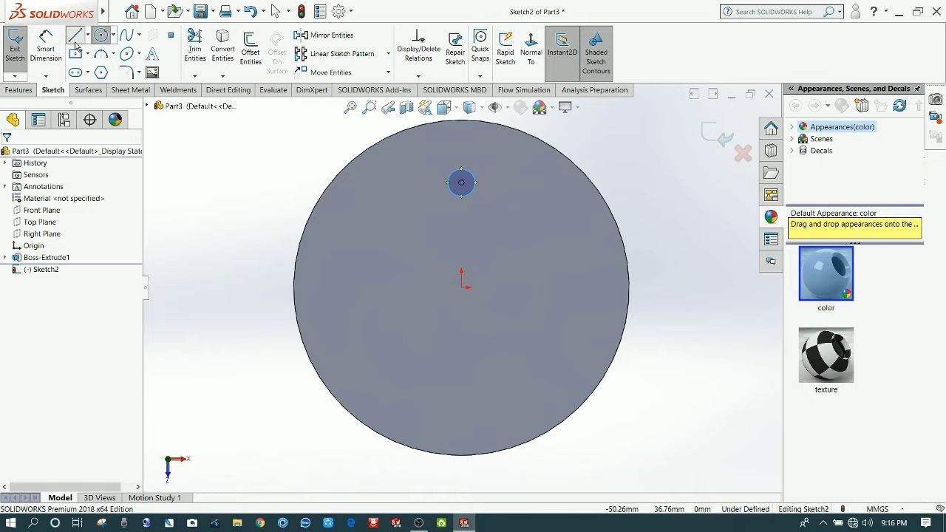
left_click(75, 39)
- Draw a vertical construction centreline upward from the origin
left_click(461, 287)
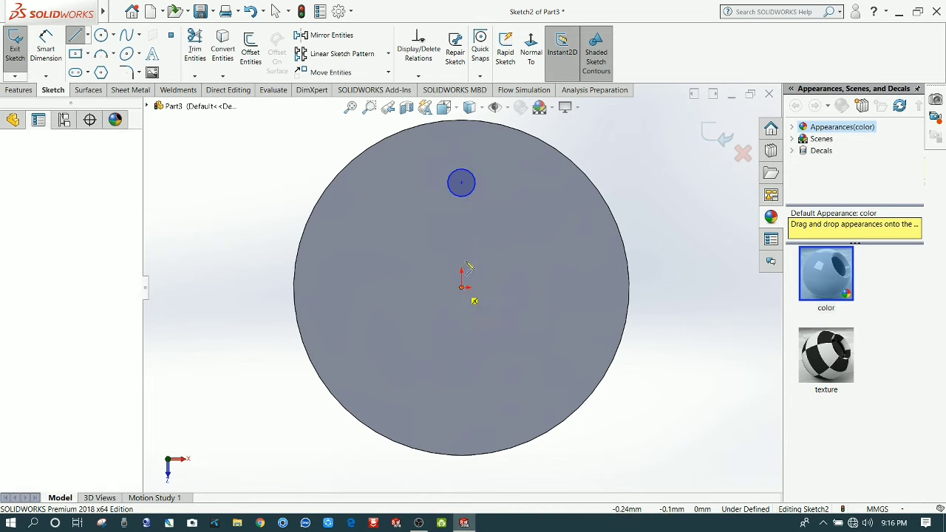
left_click(461, 225)
right_click(463, 220)
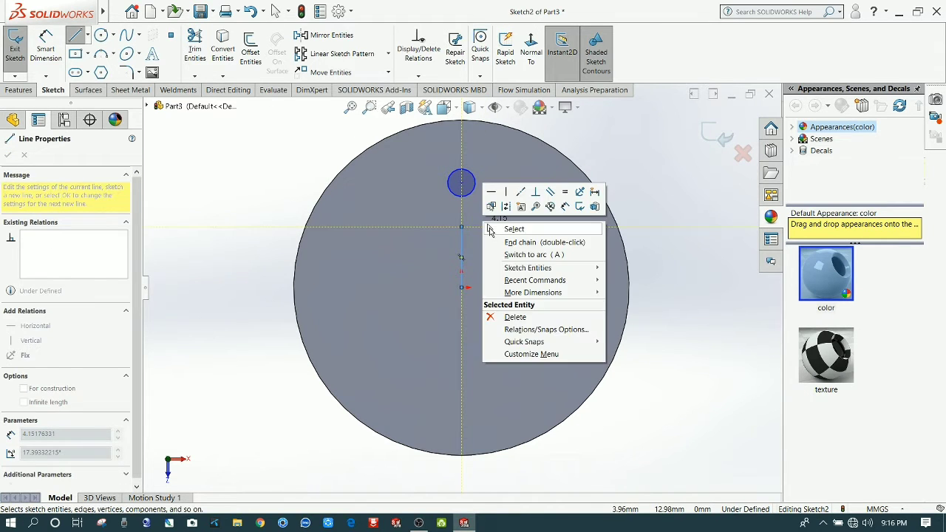
left_click(510, 241)
key("Escape")
left_click(464, 257)
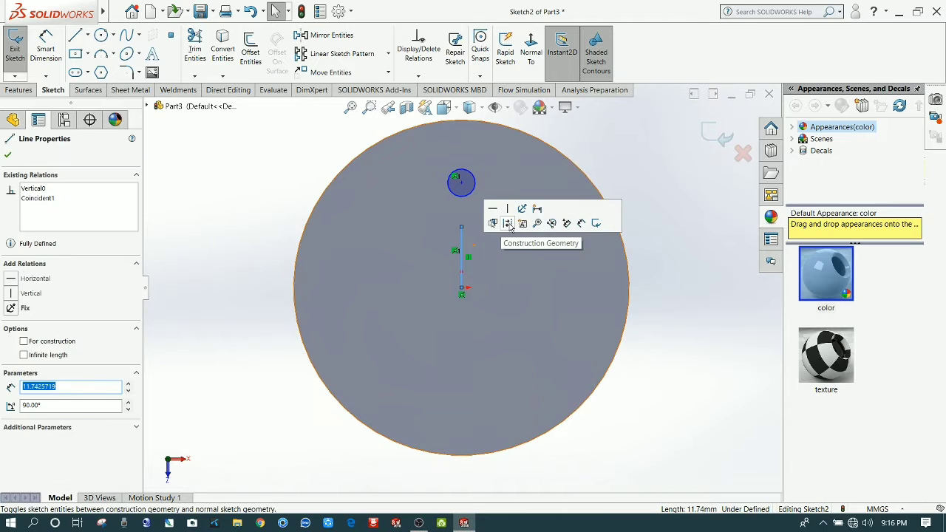
left_click(509, 222)
- Draw the U-slot profile: a line from the rim, an arc under the circle, and a line back
left_click(75, 34)
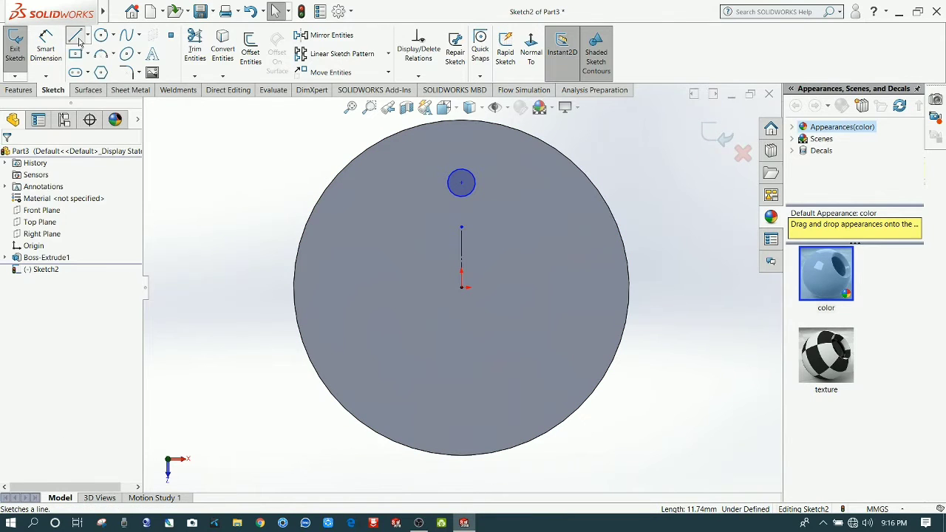
left_click(516, 130)
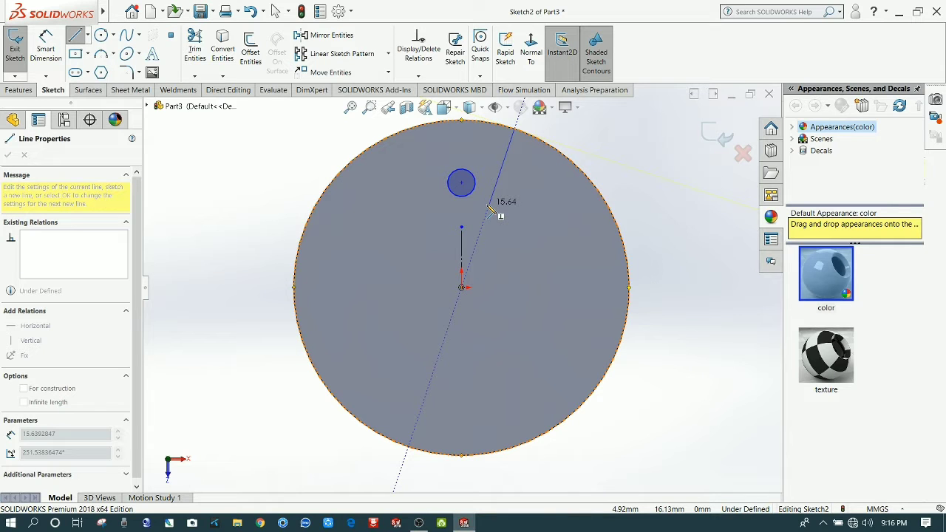
left_click(488, 206)
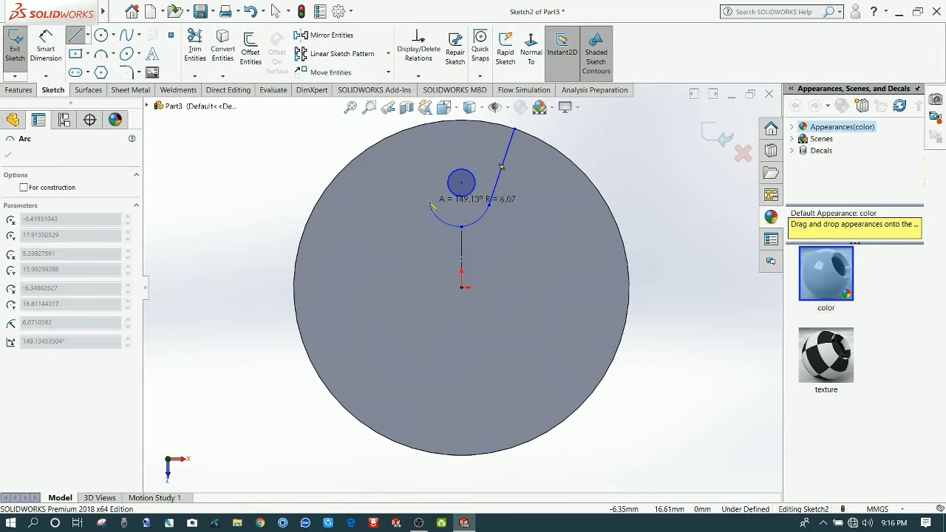
left_click(429, 202)
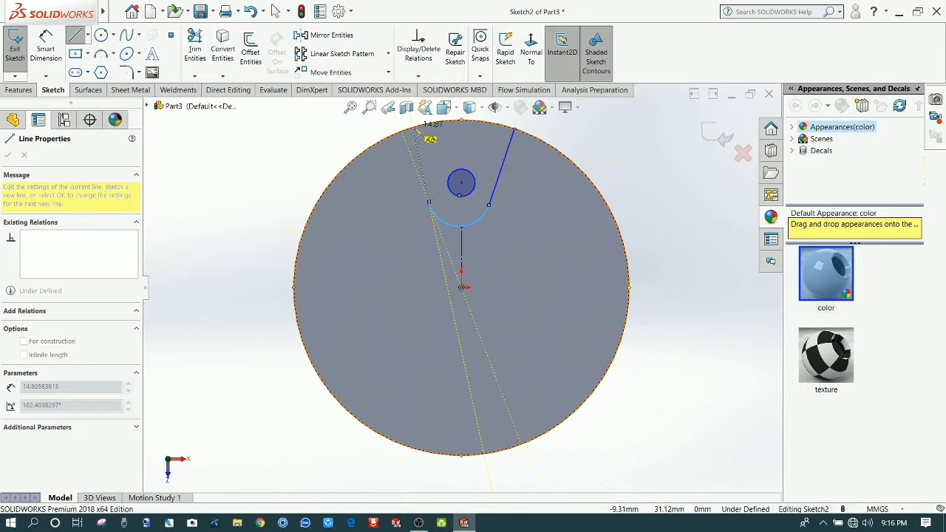
left_click(413, 128)
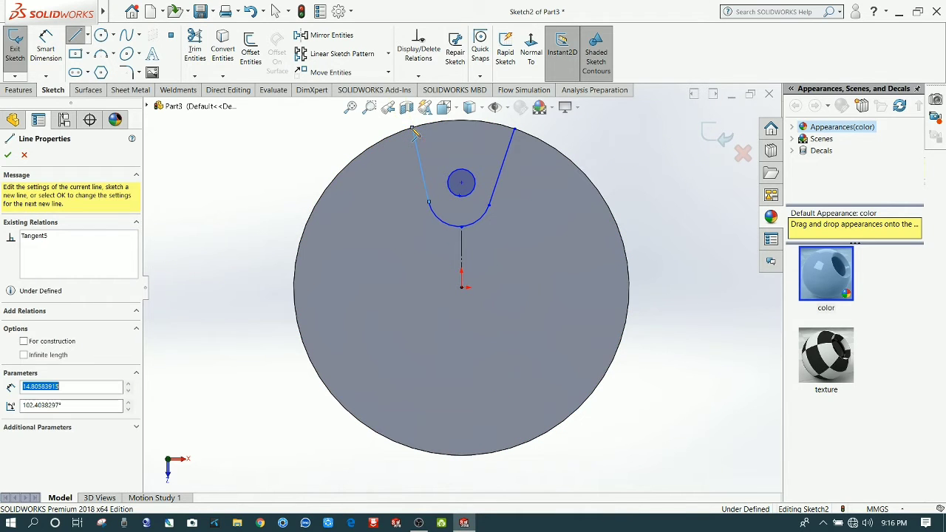
right_click(358, 124)
left_click(377, 133)
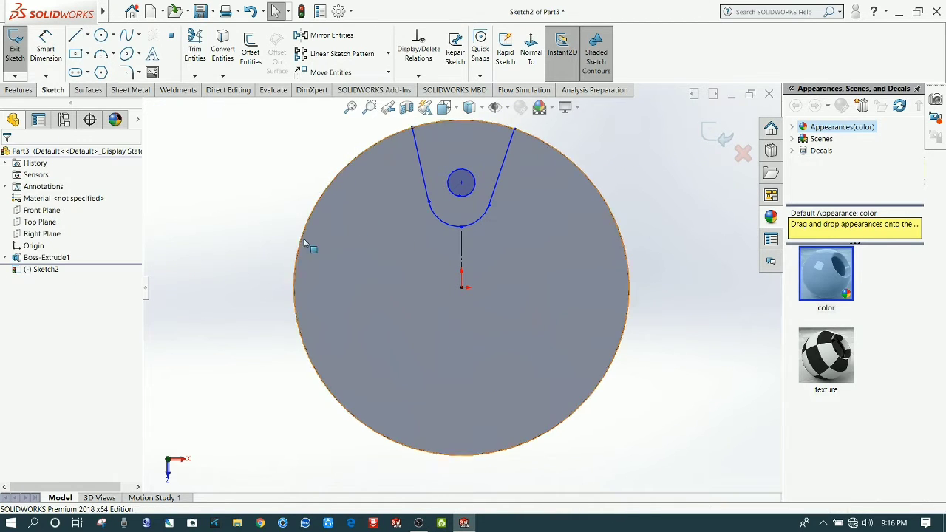
- Make the two slot side lines symmetric about the centreline
left_click(492, 199)
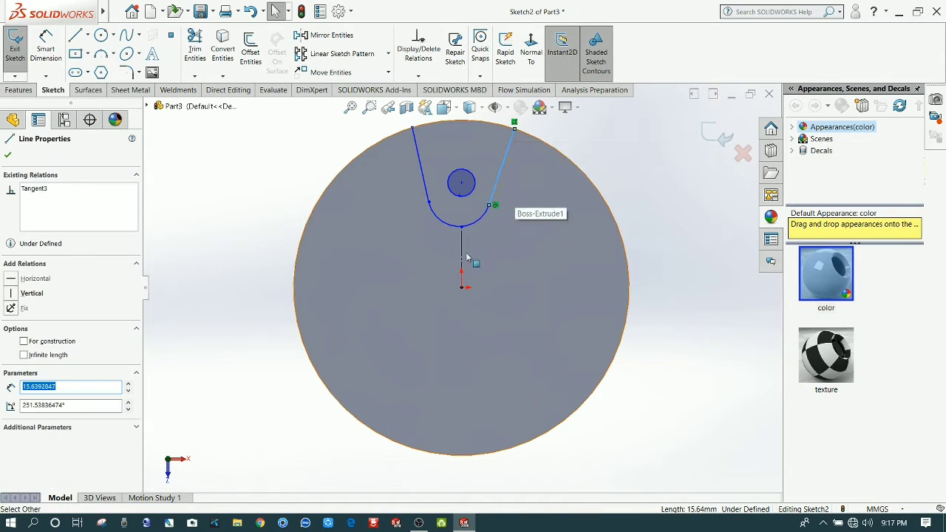
left_click(420, 175, "ctrl")
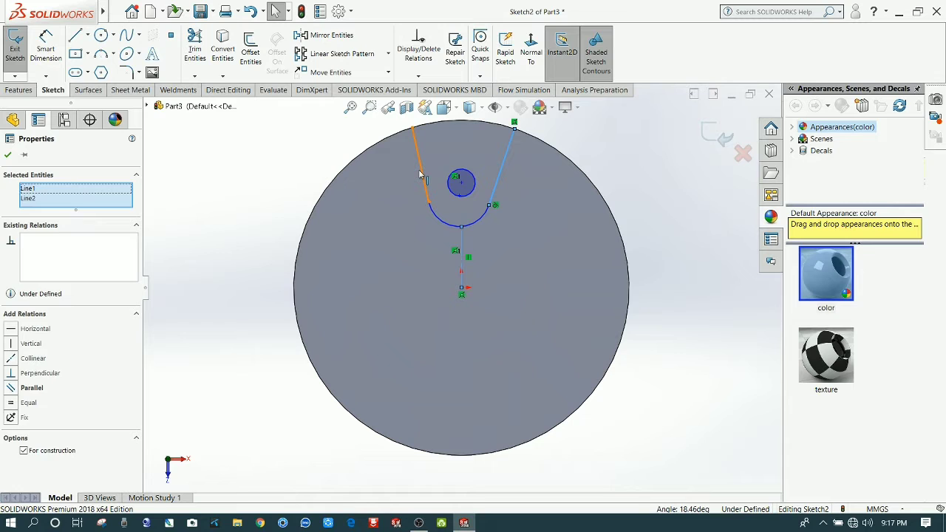
left_click(420, 174, "ctrl")
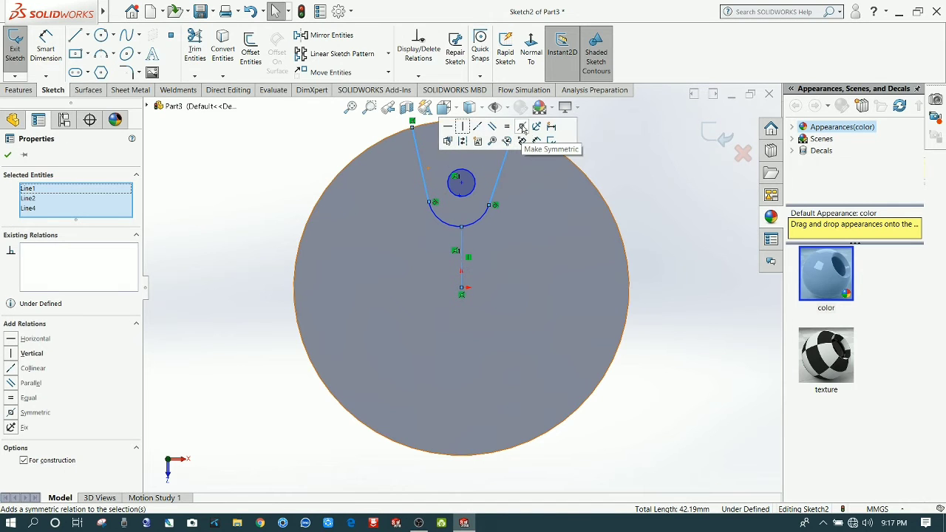
key("Escape")
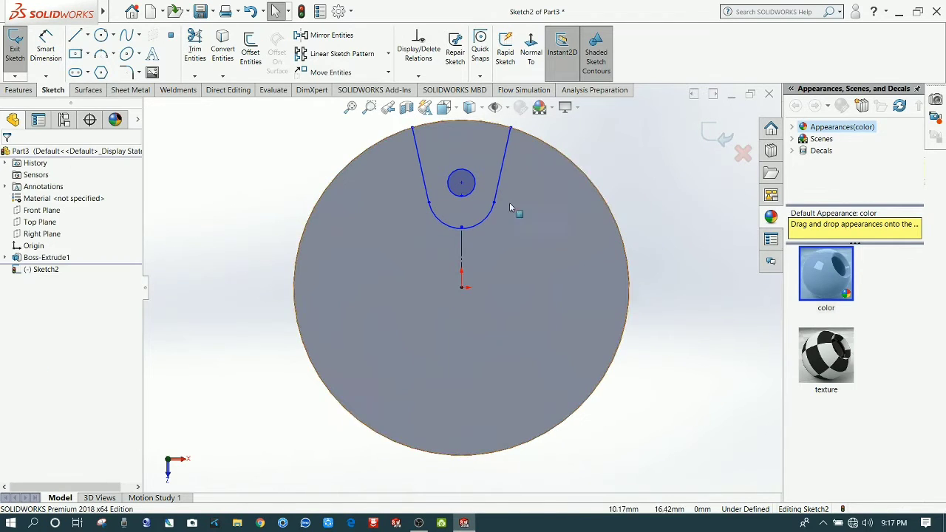
- Make both slot side lines tangent to the bottom arc
left_click(492, 214)
left_click(503, 164, "ctrl")
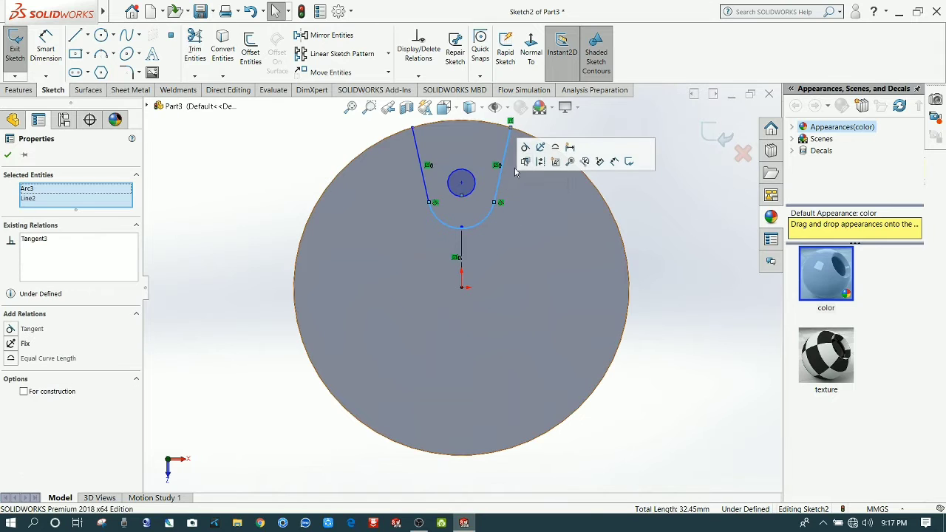
left_click(440, 218, "ctrl")
left_click(298, 157)
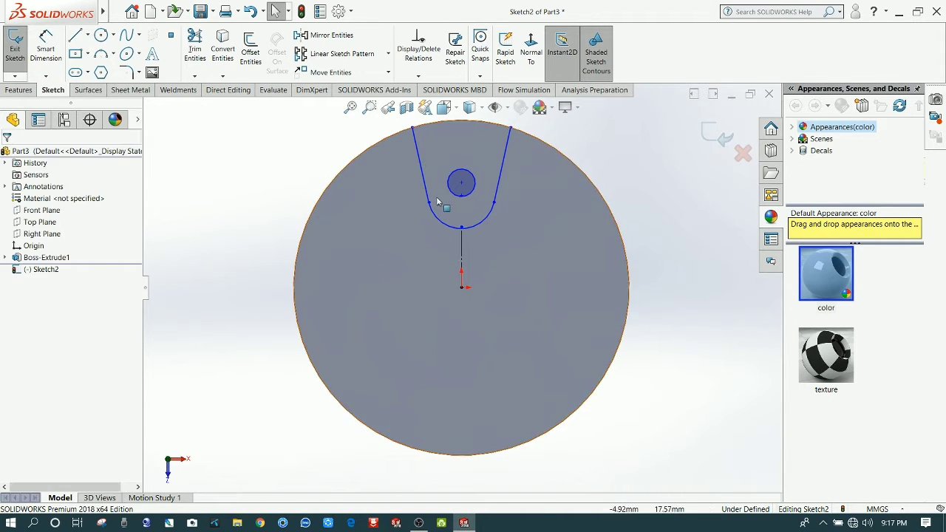
left_click(432, 205)
left_click(436, 215, "ctrl")
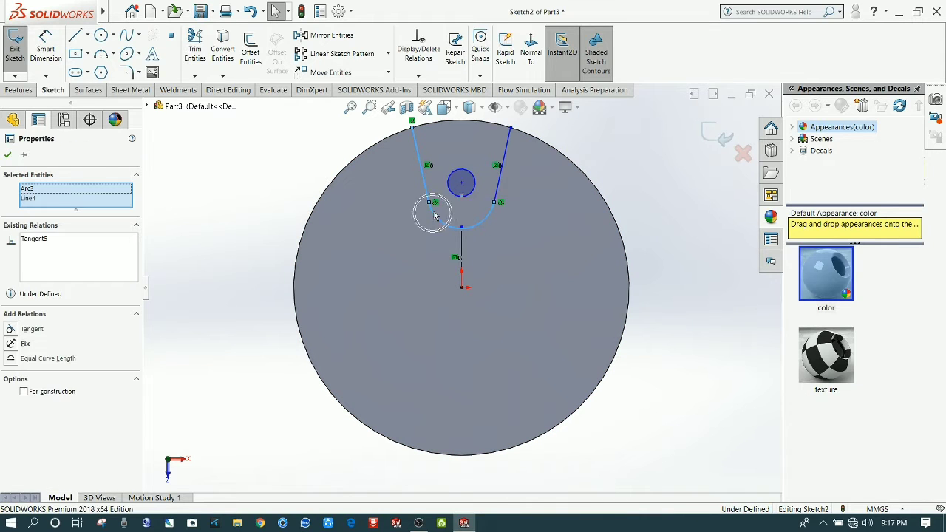
left_click(461, 171)
left_click(235, 174)
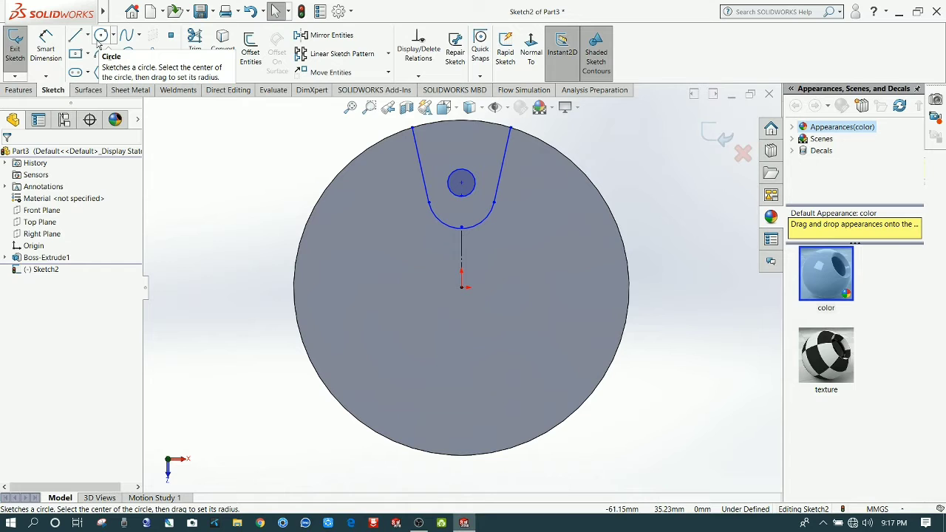
- Convert the disc's outer edge into the sketch and trim it so only the slot's top arc remains
left_click(427, 127)
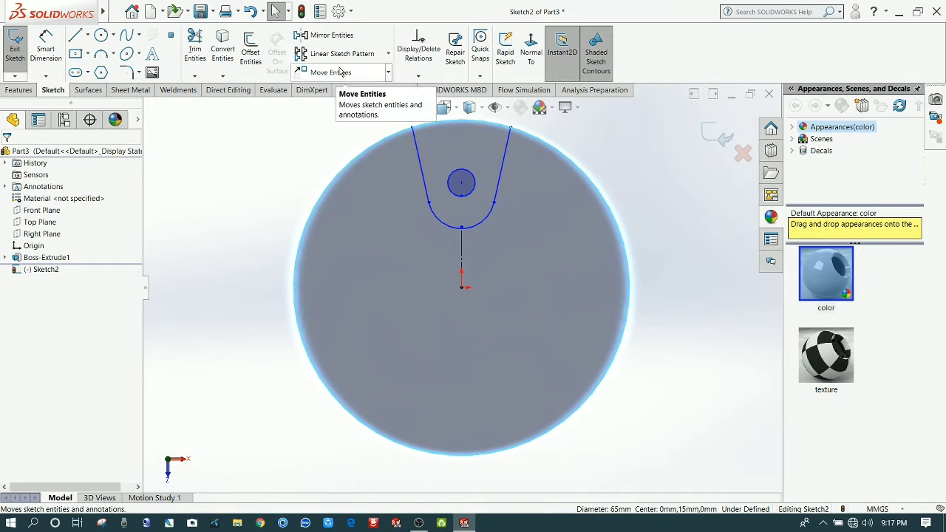
left_click(224, 50)
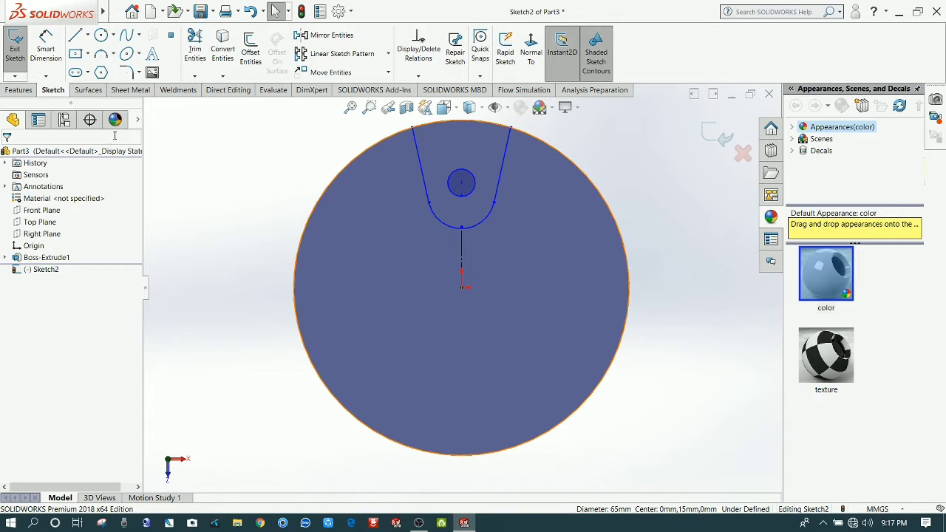
left_click(195, 50)
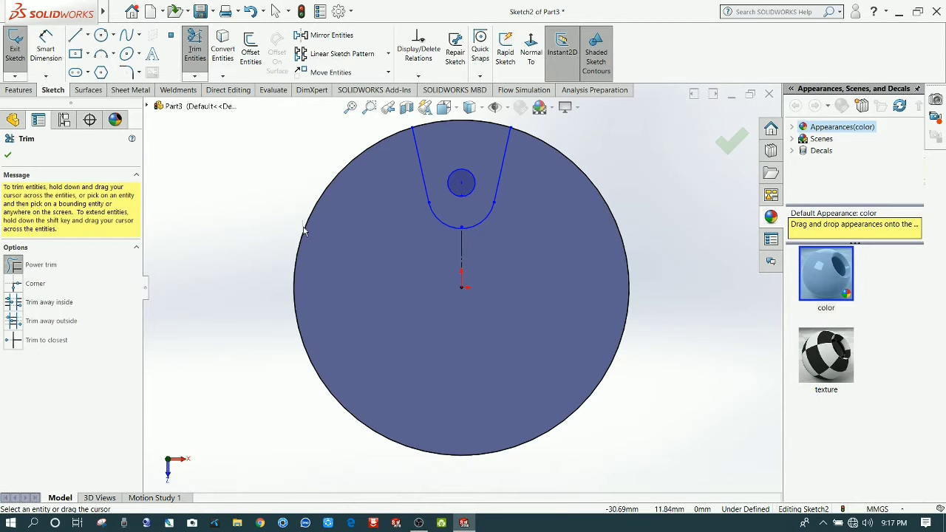
left_click_drag(303, 230, 149, 226)
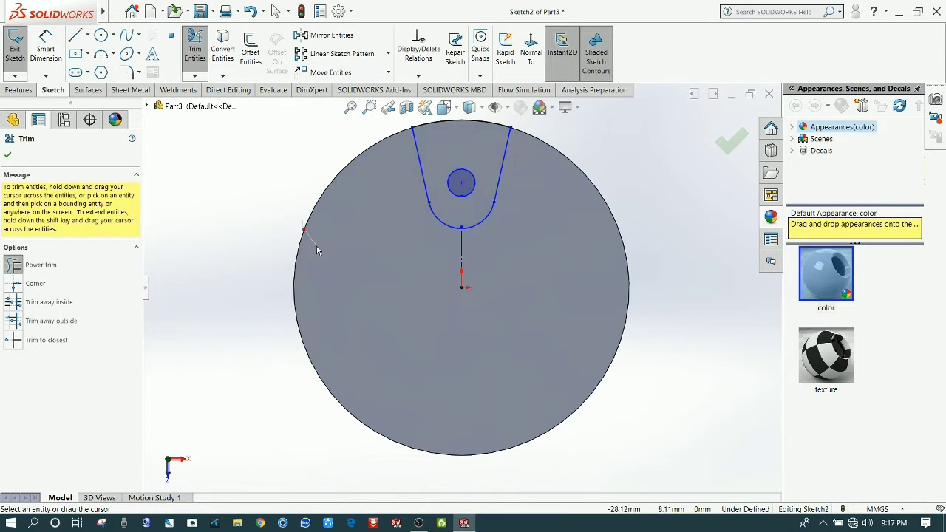
left_click(7, 156)
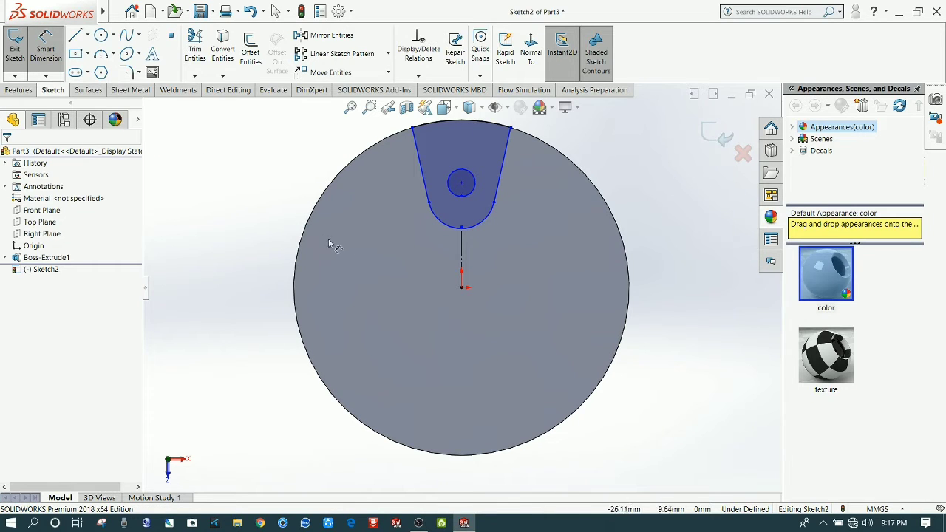
- Dimension the angle between the slot sides to 45°
scroll(431, 249, "down", 2)
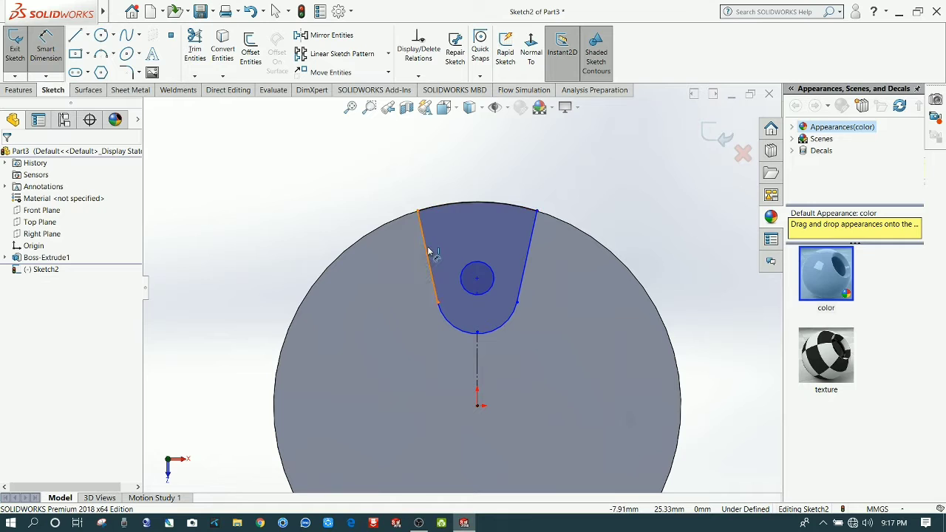
left_click(433, 252)
left_click(526, 266)
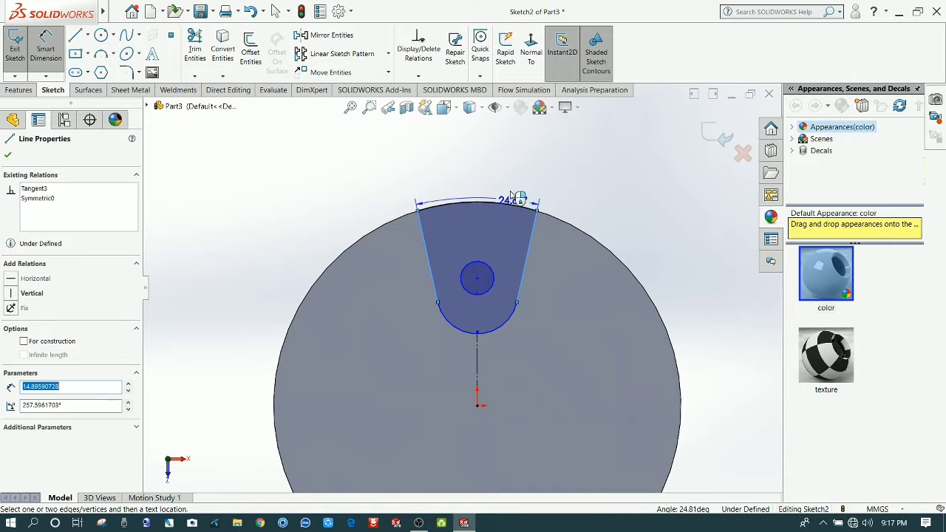
left_click(499, 185)
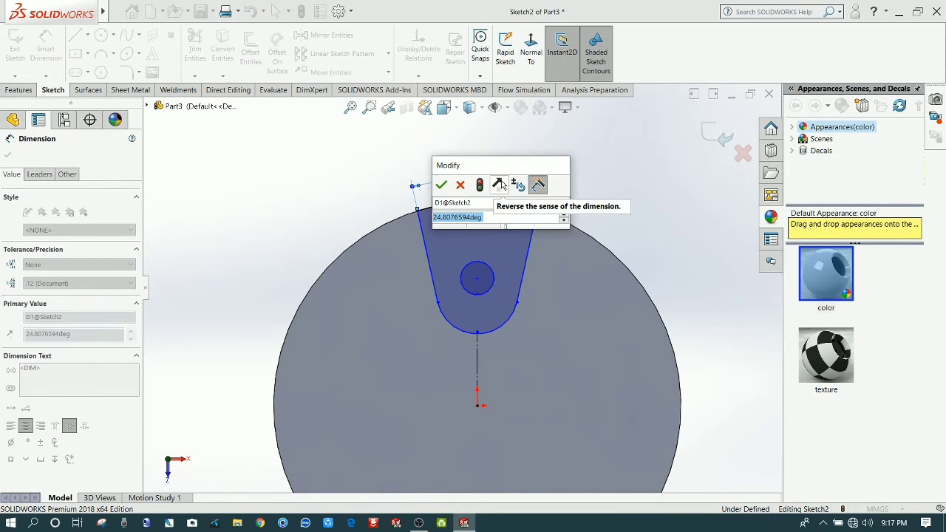
type("45")
key("Return")
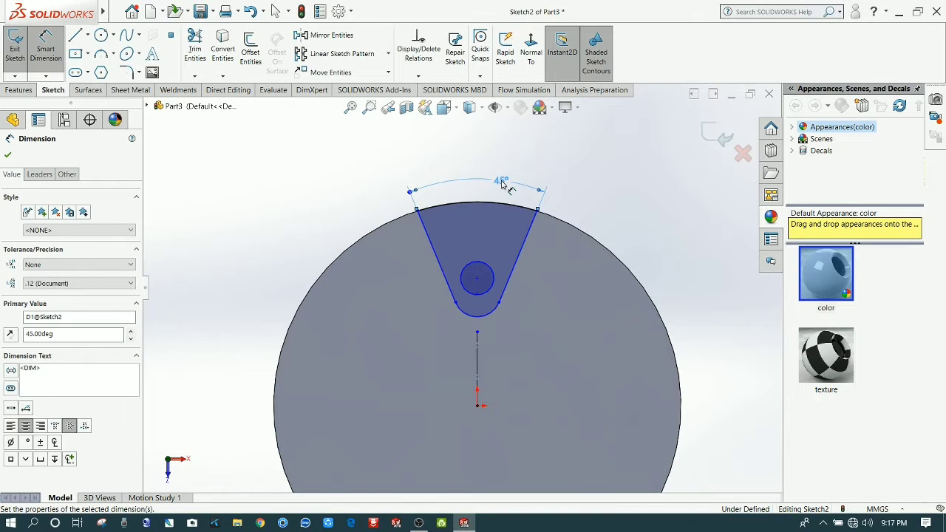
key("Escape")
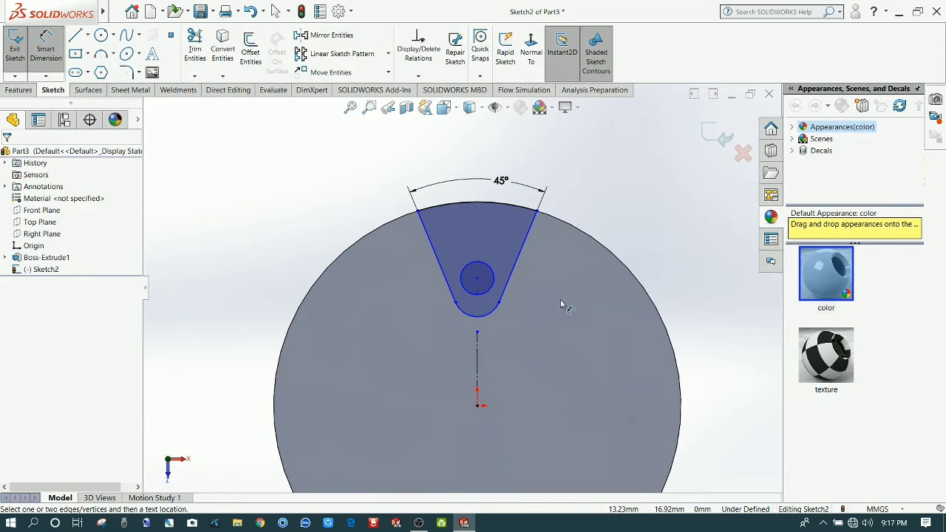
- Dimension the small hole circle to Ø7
left_click(493, 280)
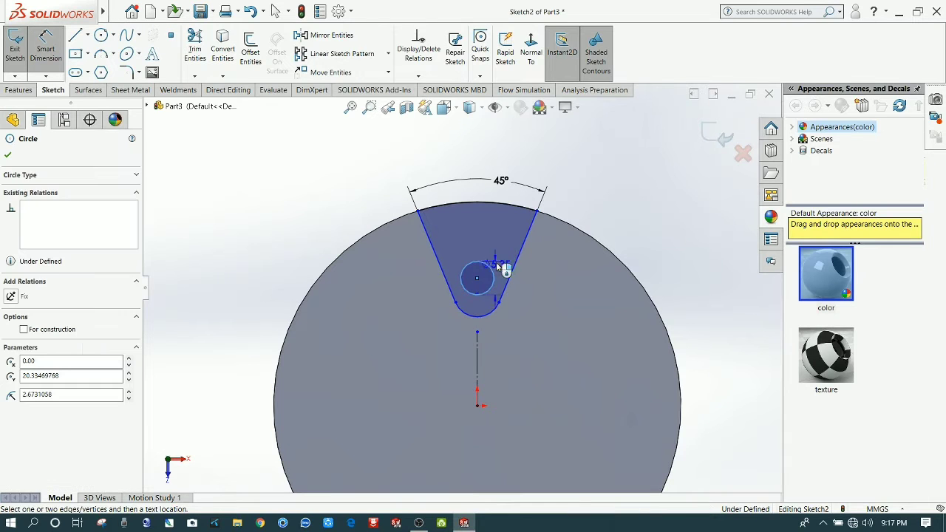
left_click(506, 243)
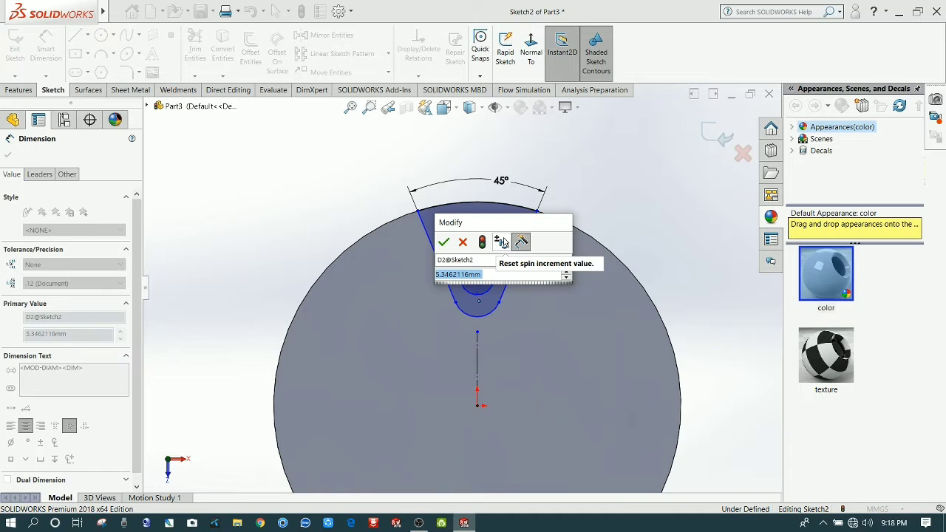
type("7")
key("Return")
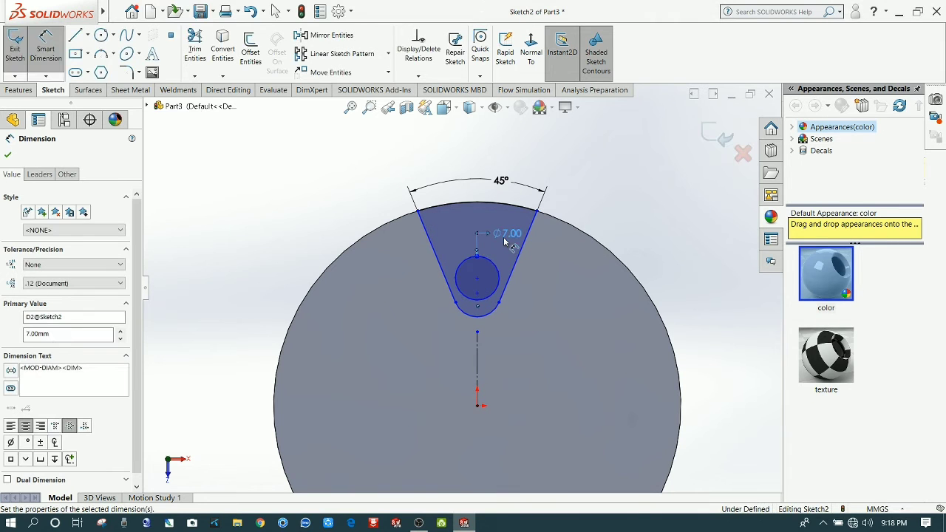
key("Escape")
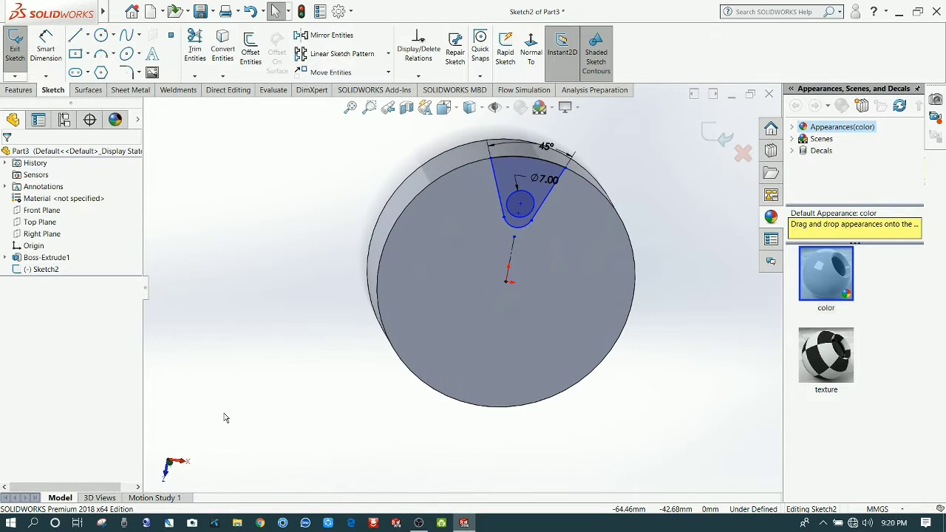
- In normal view, dimension the hole centre 22 mm above the origin
left_click(531, 52)
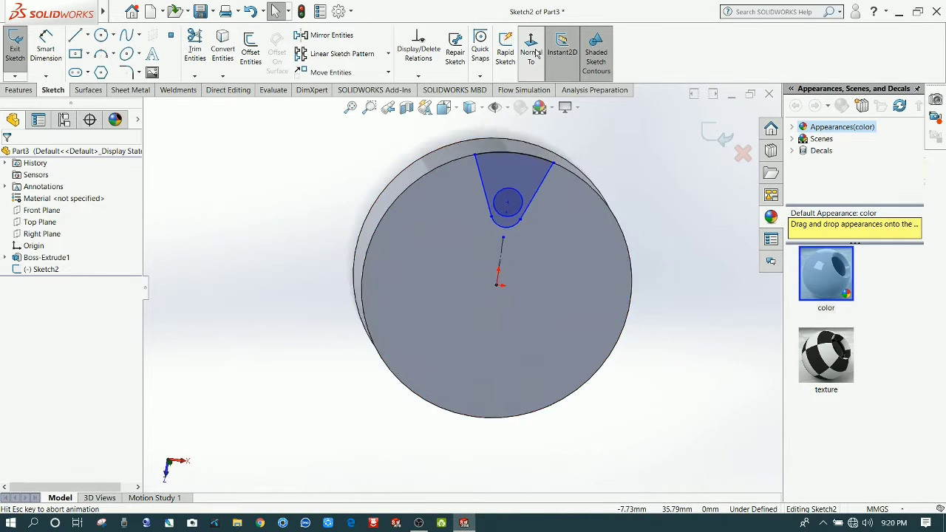
left_click(46, 48)
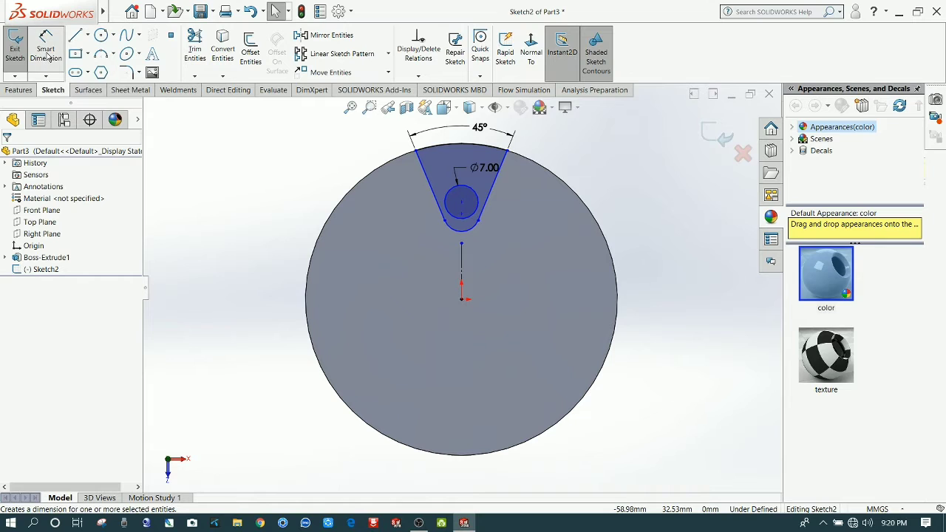
left_click(461, 300)
left_click(460, 204)
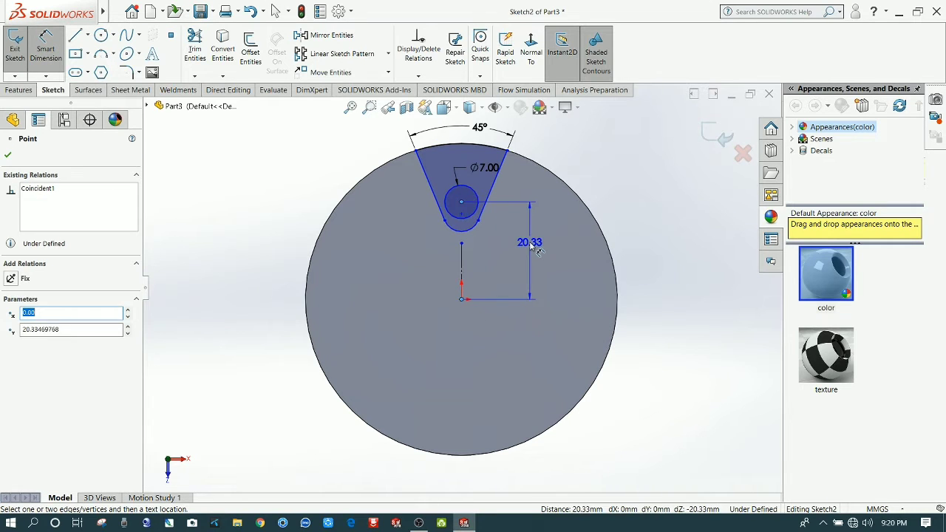
left_click(529, 243)
type("22")
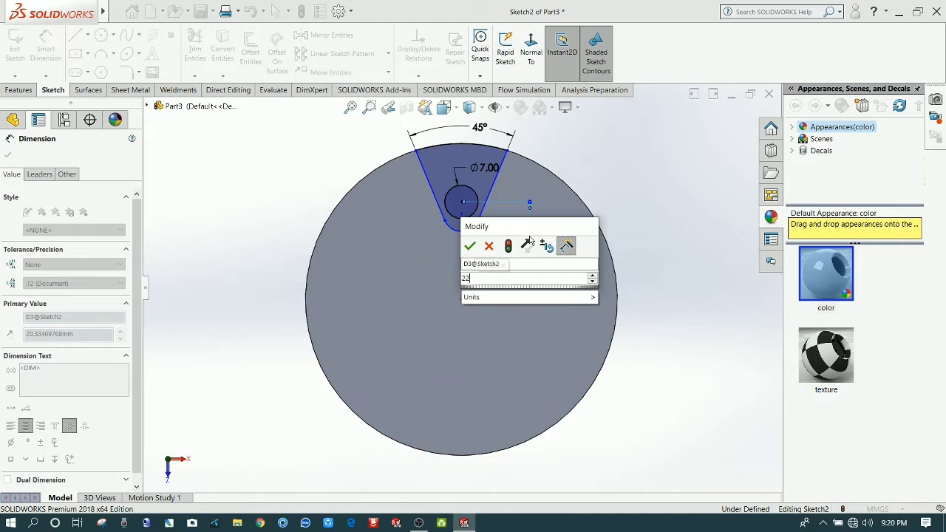
key("Return")
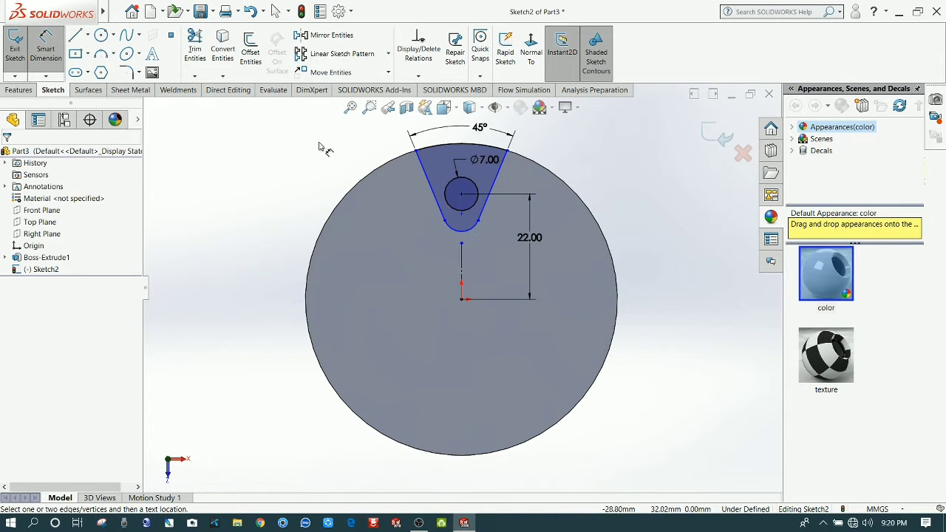
left_click(45, 48)
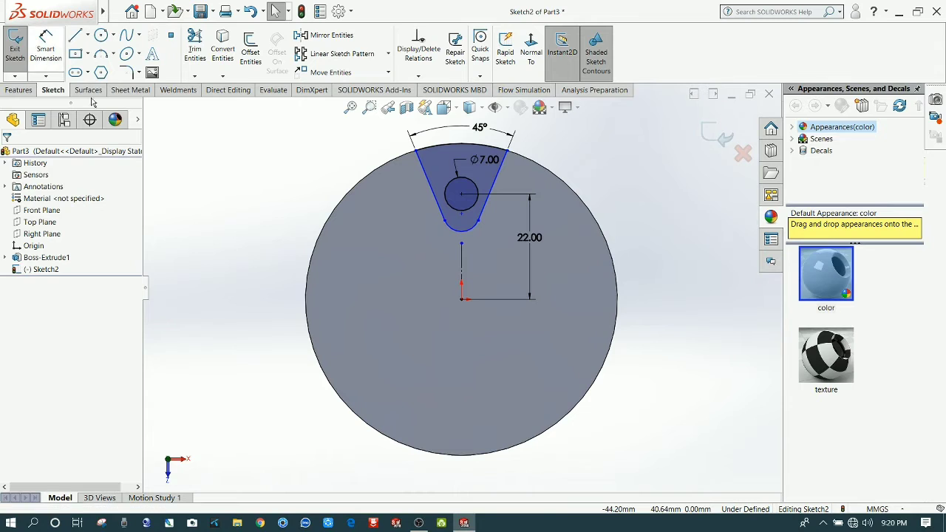
- Make the slot's bottom arc concentric with the Ø7 circle
left_click(459, 231)
left_click(458, 212, "ctrl")
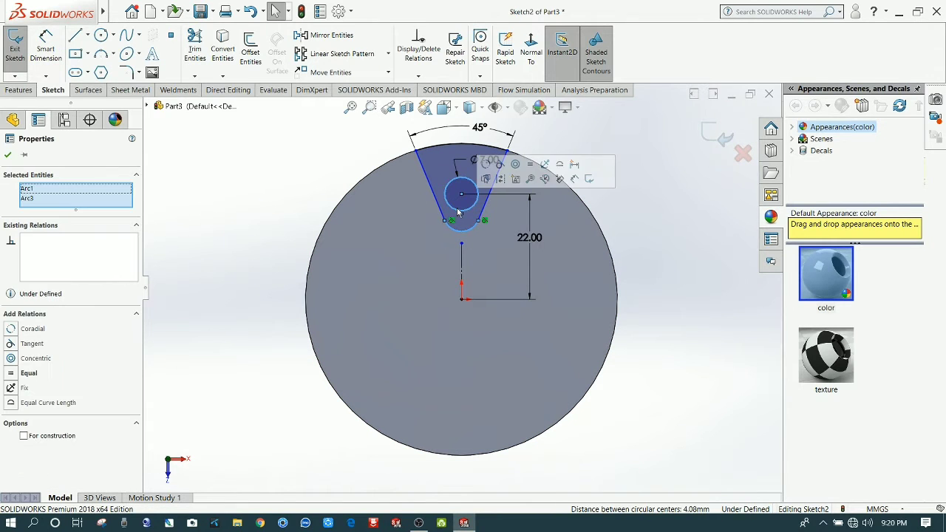
left_click(514, 163)
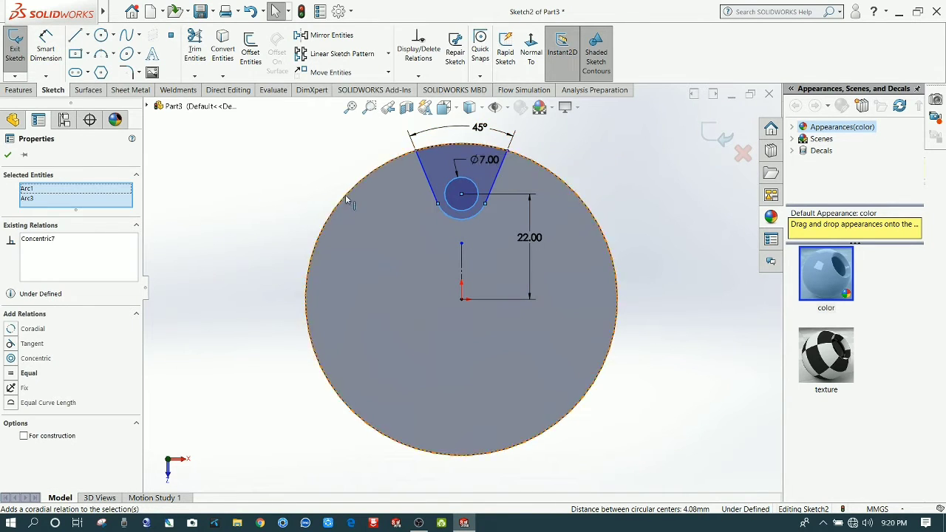
left_click(317, 158)
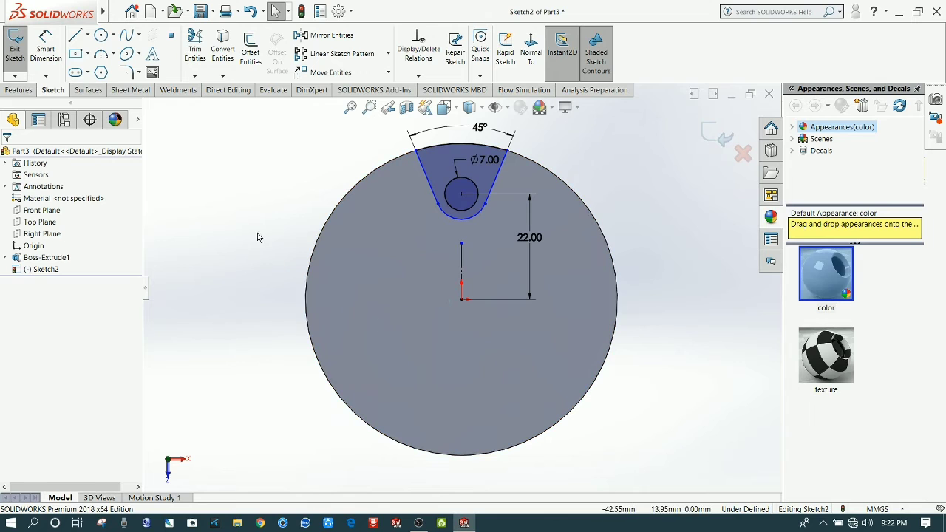
- Make the right slot line coincident with the centreline's lower endpoint, fully defining the sketch
left_click(496, 180)
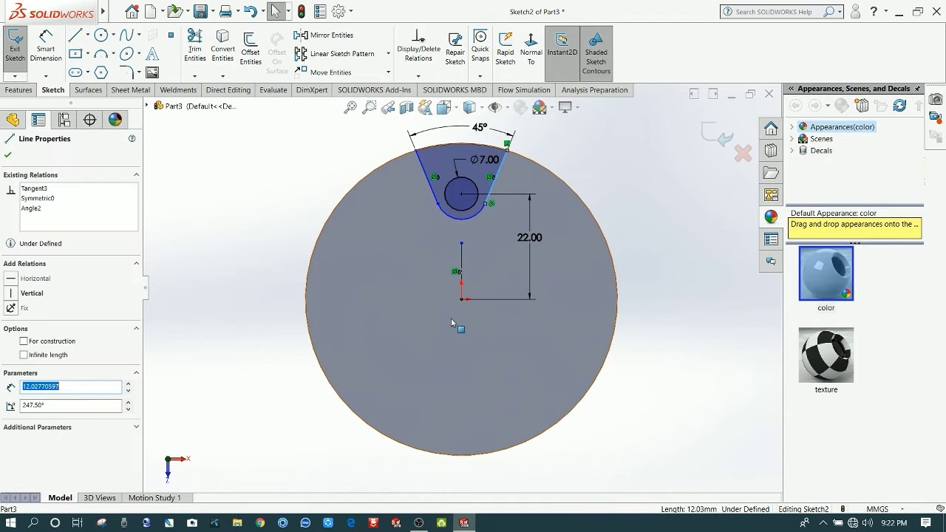
left_click(462, 301, "ctrl")
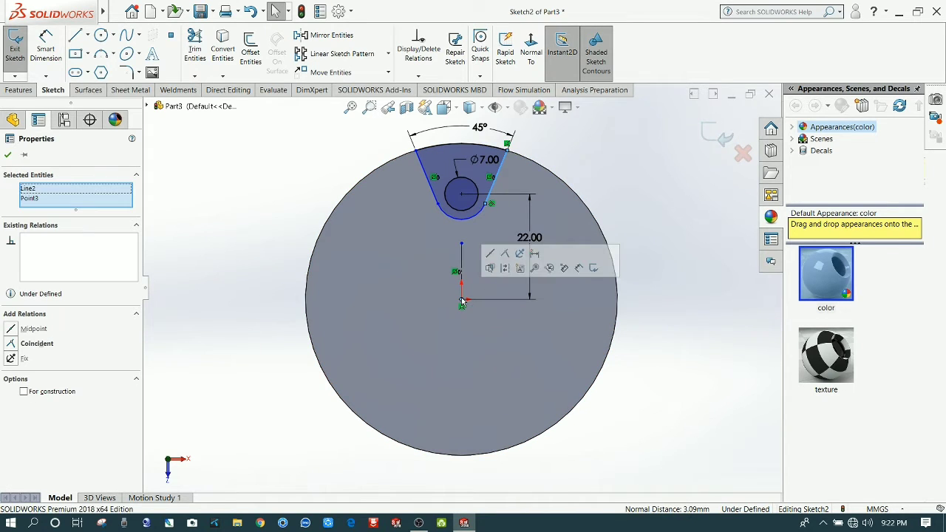
left_click(505, 255)
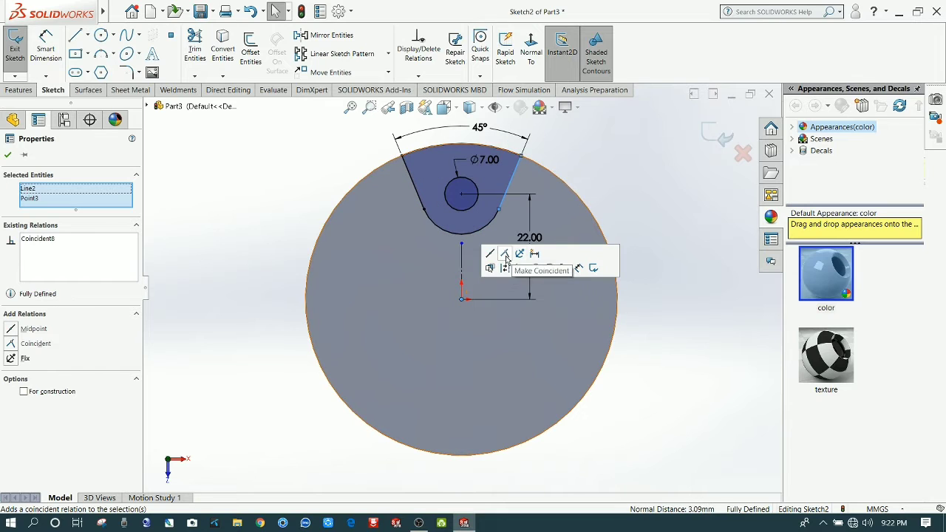
left_click(307, 185)
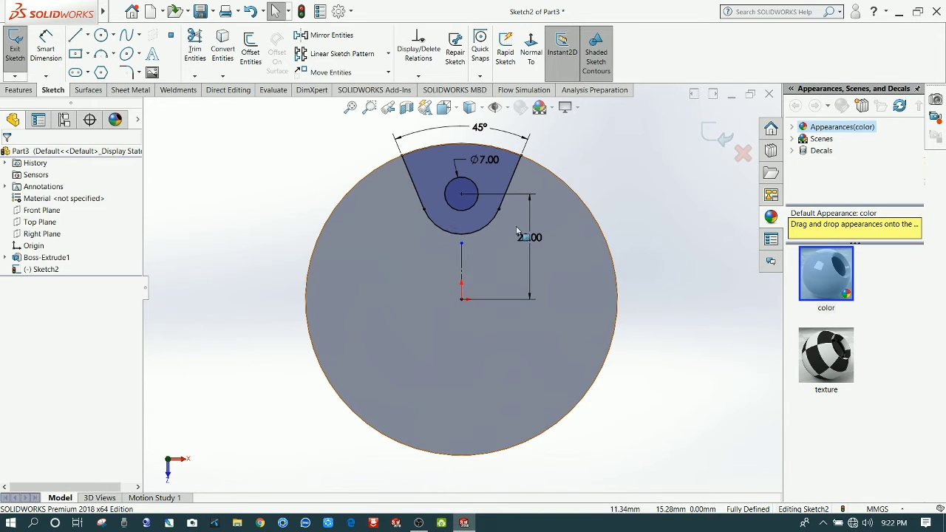
mouse_move(349, 219)
left_mouse_down()
mouse_move(322, 234)
mouse_move(452, 210)
left_mouse_up()
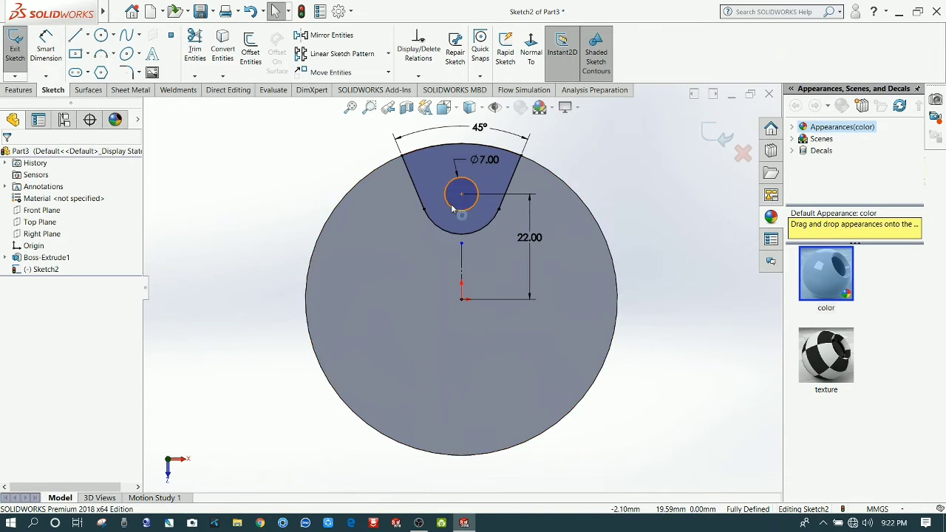
- Start an Extruded Cut ending at a 5 mm offset from the disc's front face
left_click(18, 90)
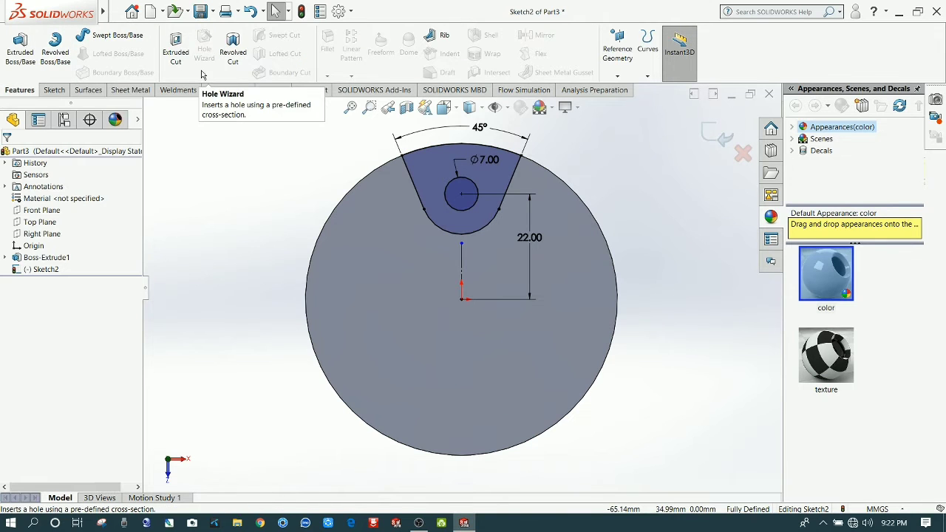
left_click(175, 52)
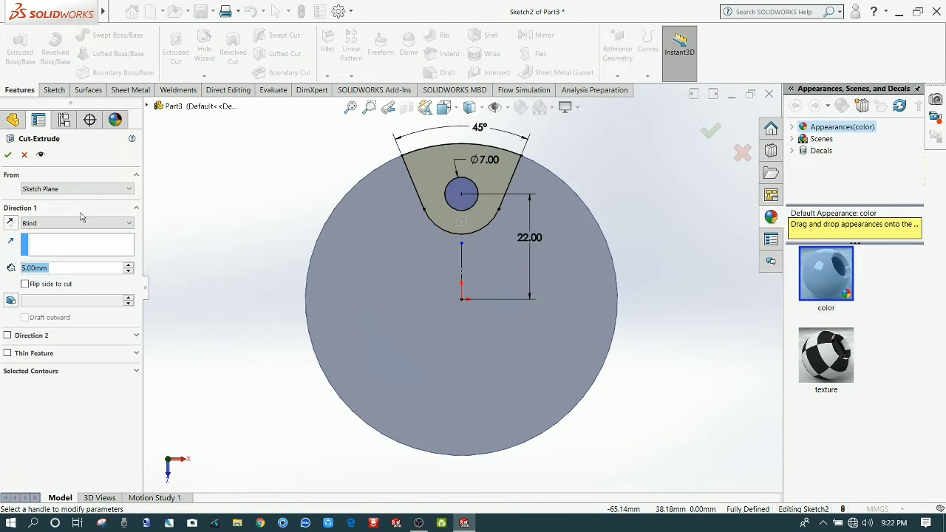
left_click(45, 223)
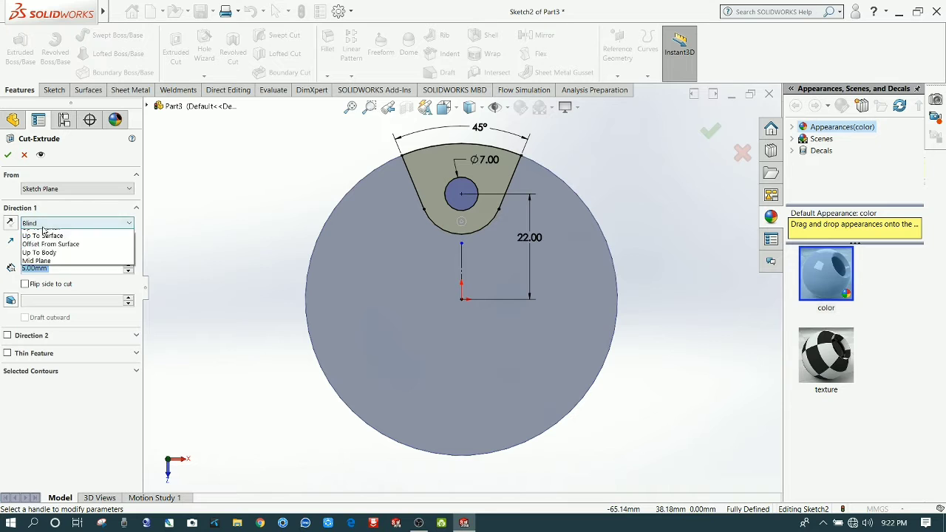
left_click(59, 286)
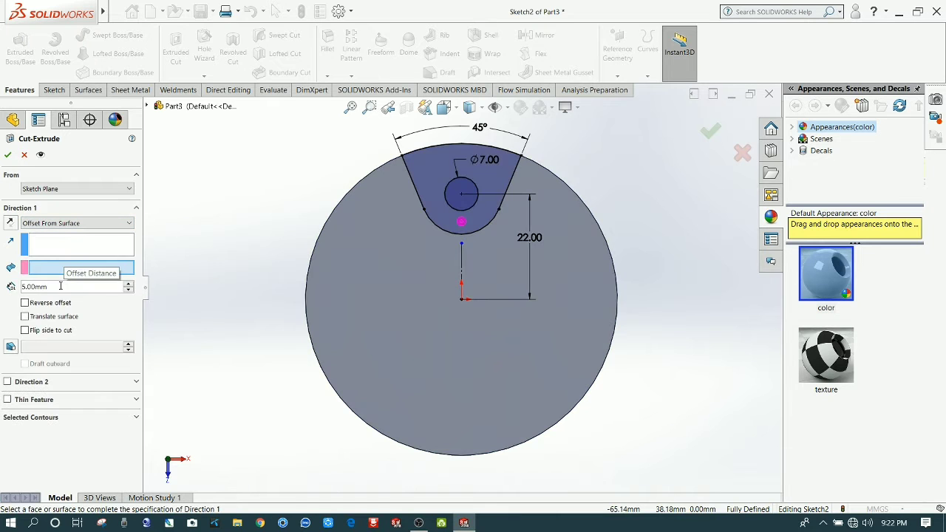
left_click(524, 276)
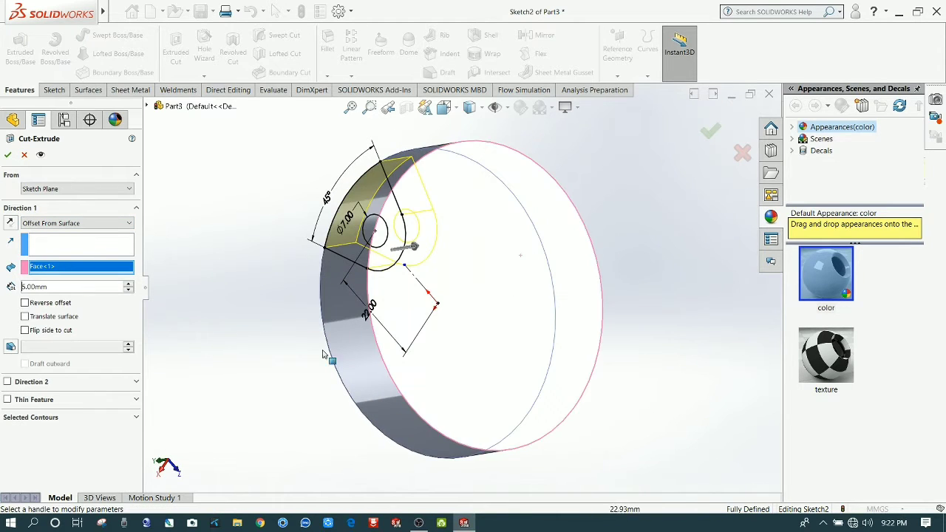
mouse_move(246, 328)
middle_mouse_down()
mouse_move(362, 289)
mouse_move(320, 302)
mouse_move(302, 382)
mouse_move(343, 293)
mouse_move(372, 264)
mouse_move(357, 247)
mouse_move(386, 289)
mouse_move(365, 235)
middle_mouse_up()
- Select the slot and hole regions as contours and finish Cut-Extrude2
left_click(45, 417)
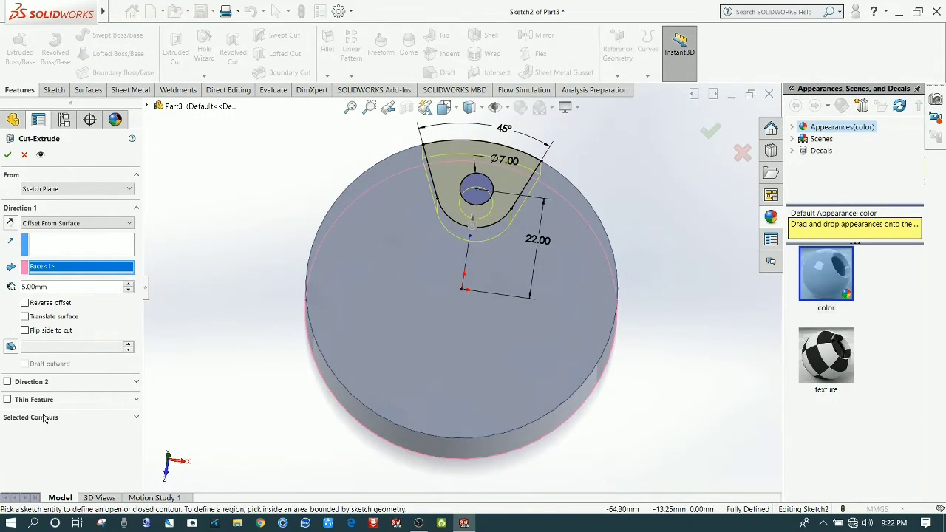
left_click(457, 180)
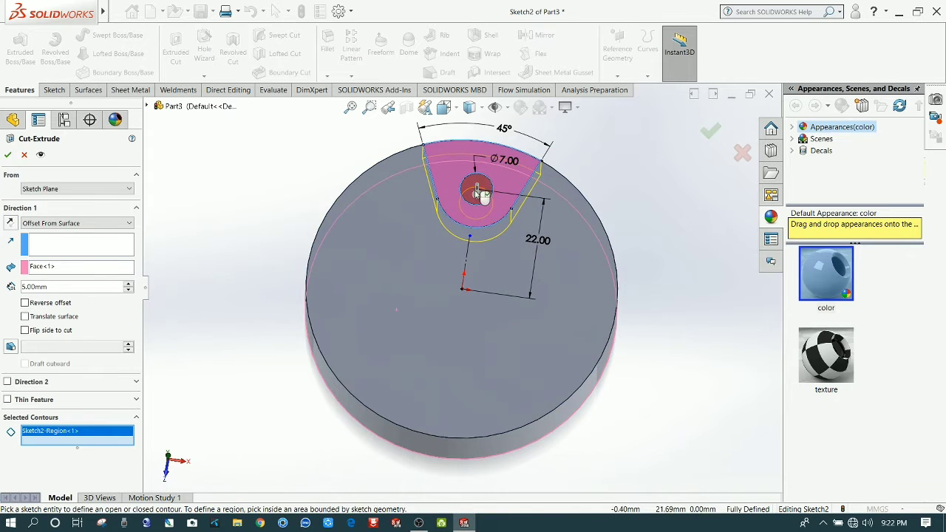
left_click(479, 190)
left_click(7, 156)
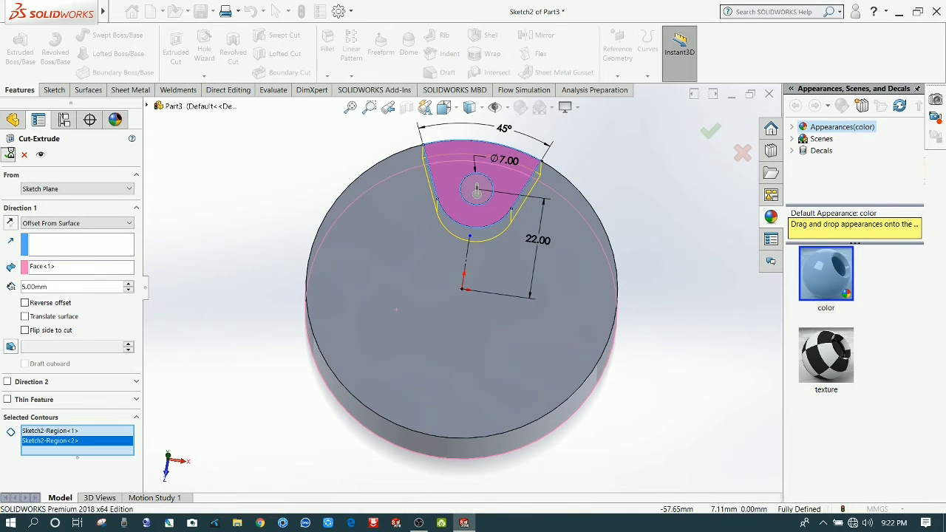
middle_click_drag(221, 295, 500, 396)
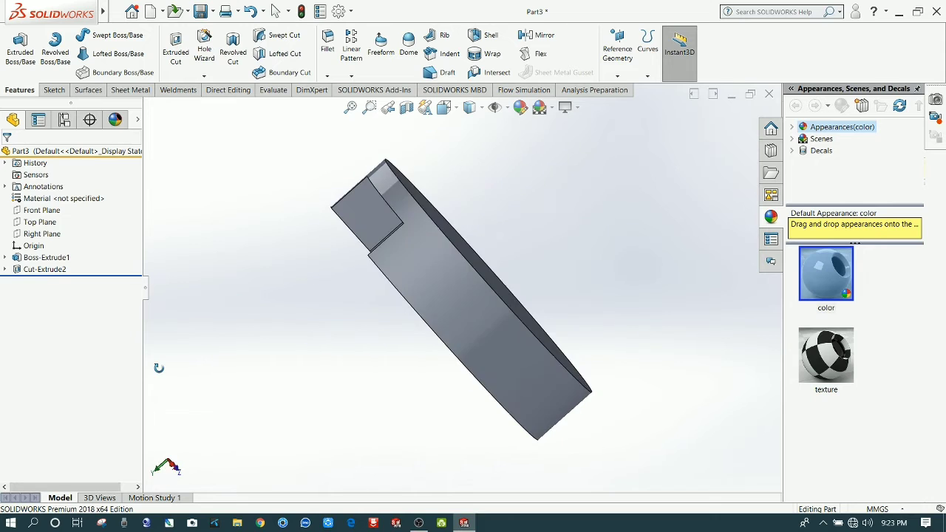
- Start a sketch on the disc's front face and draw a circle centred on the origin
left_click(484, 355)
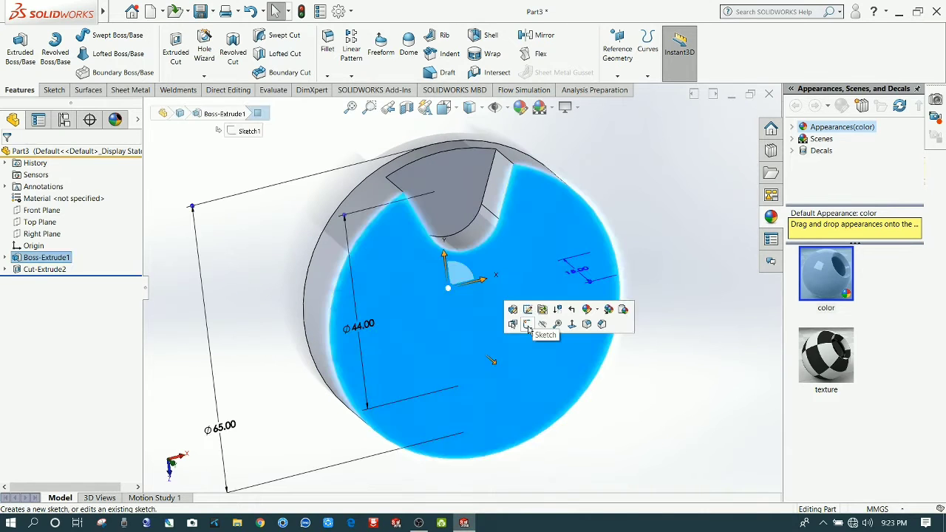
left_click(528, 328)
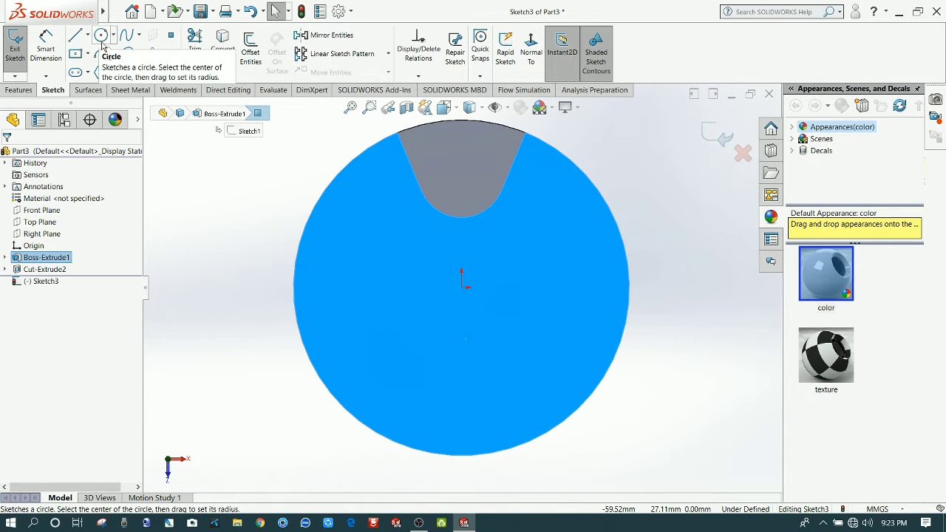
left_click(100, 35)
left_click(461, 286)
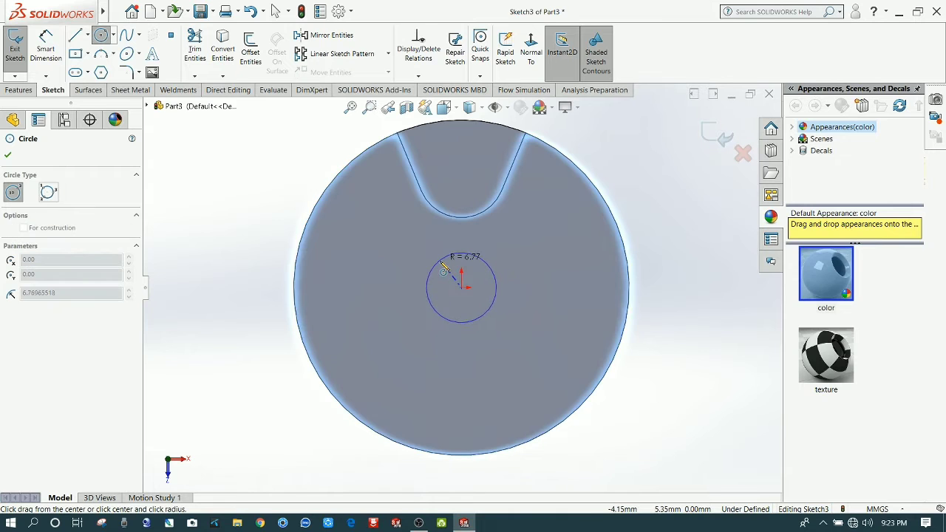
left_click(444, 269)
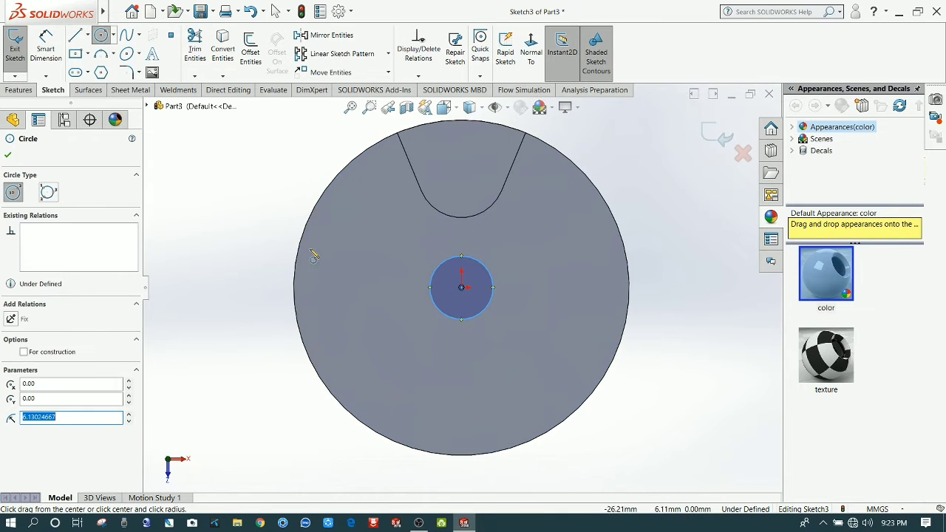
- Dimension the circle to a 16 mm diameter
left_click(57, 68)
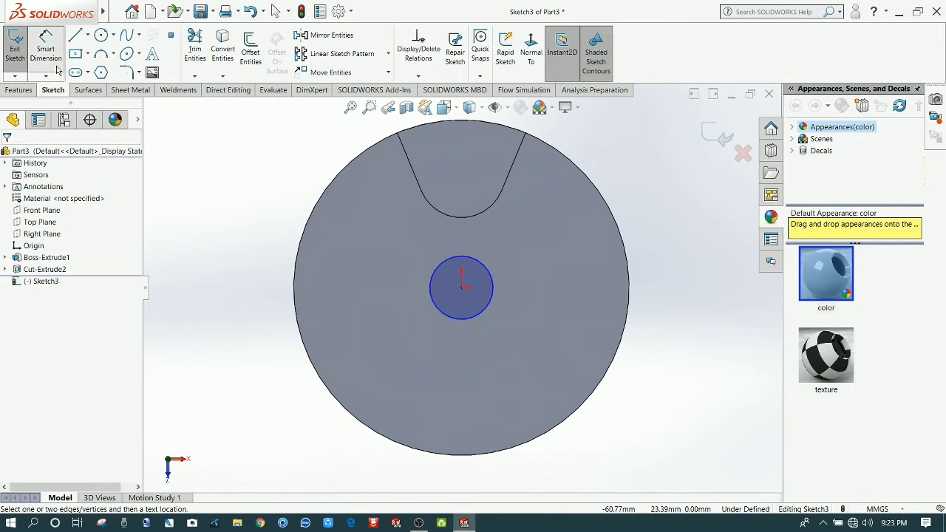
left_click(464, 319)
left_click(390, 297)
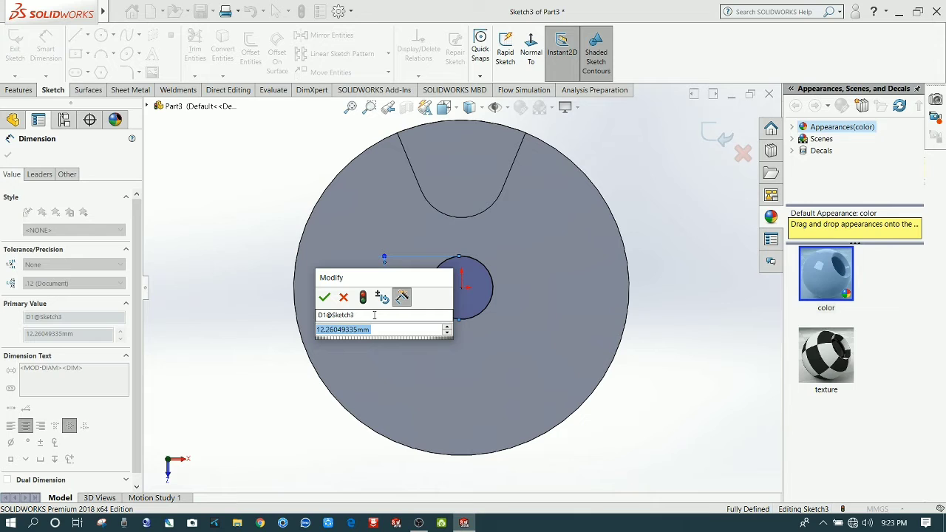
type("16")
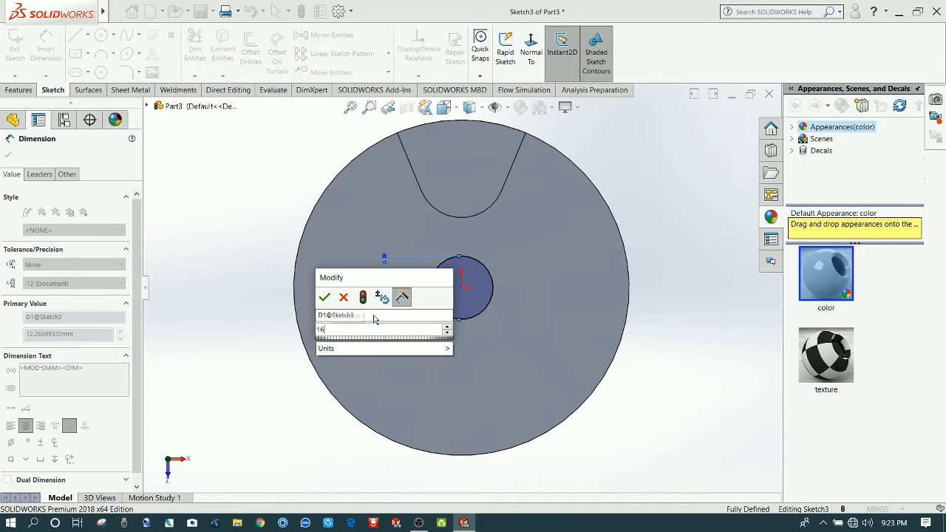
key("Return")
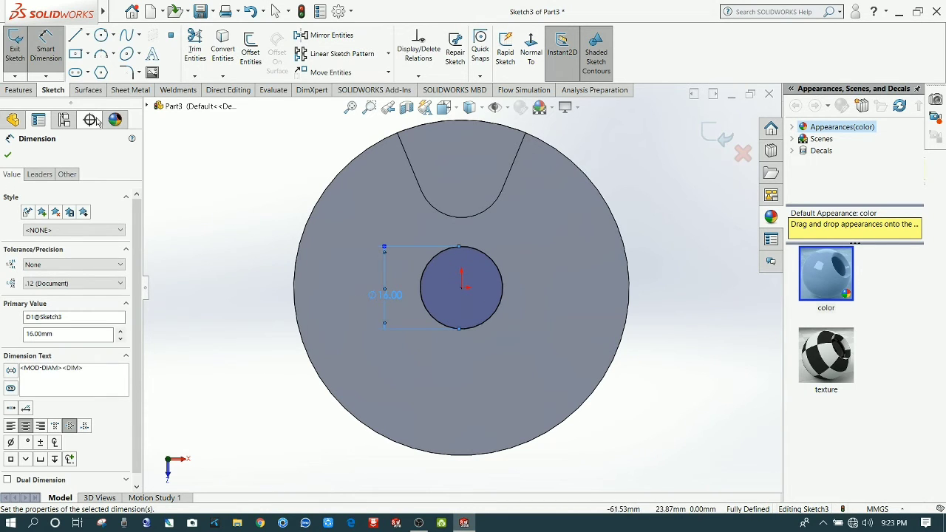
left_click(18, 90)
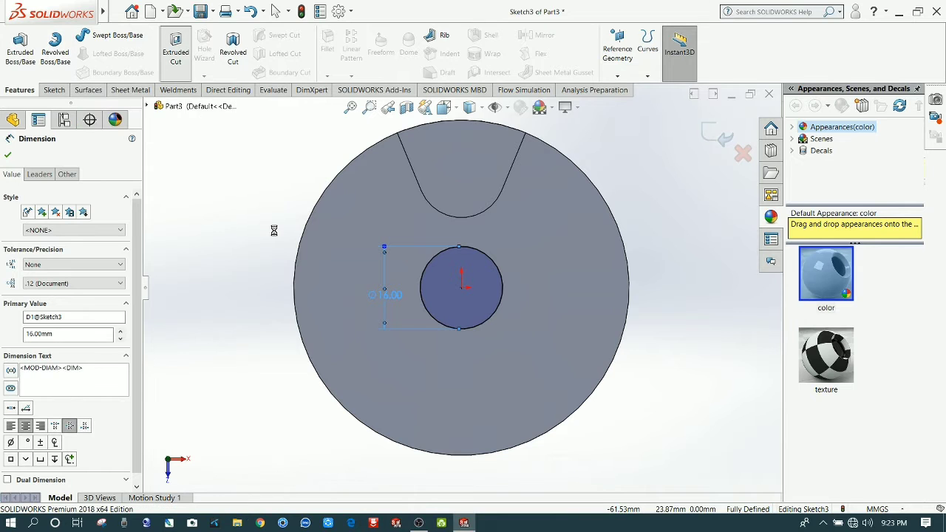
- Cut the Ø16 mm circle 28 mm deep into the disc as Cut-Extrude3
left_click(175, 48)
middle_click_drag(246, 303, 357, 314)
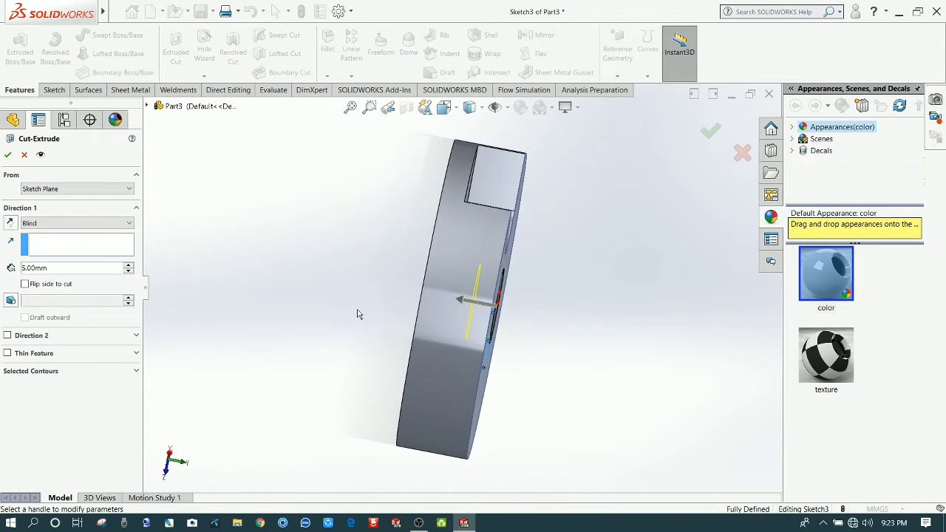
left_click_drag(459, 300, 349, 279)
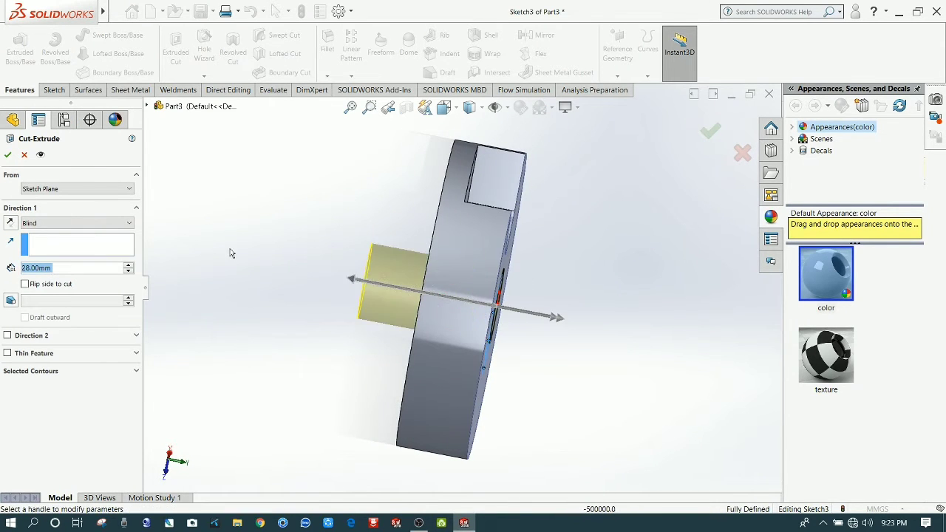
left_click(8, 155)
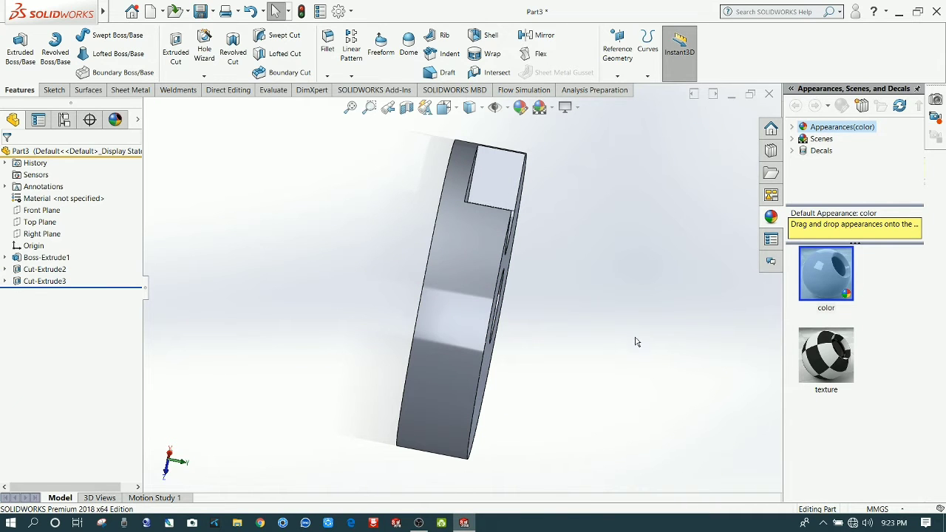
mouse_move(637, 342)
middle_mouse_down()
mouse_move(525, 289)
mouse_move(536, 359)
mouse_move(517, 333)
middle_mouse_up()
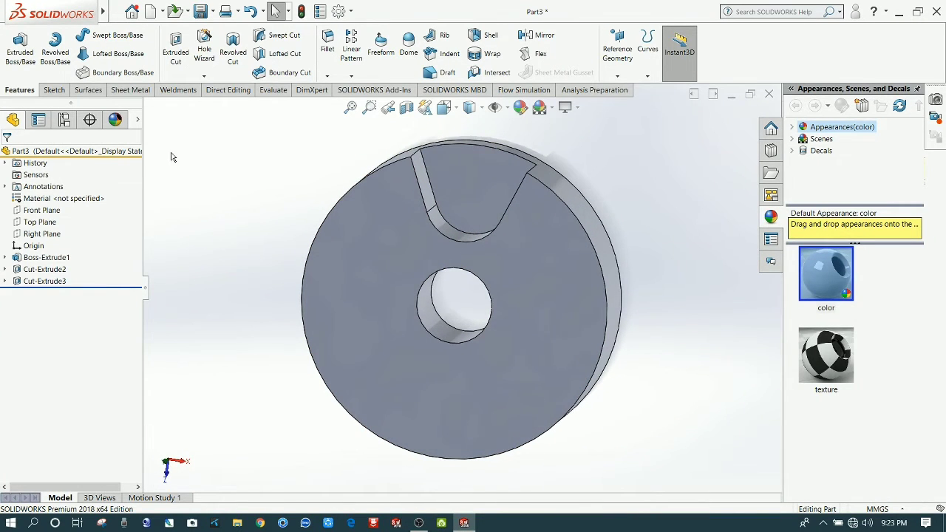
- Start a circular pattern about the centre hole edge and add the cut features to it
left_click(350, 76)
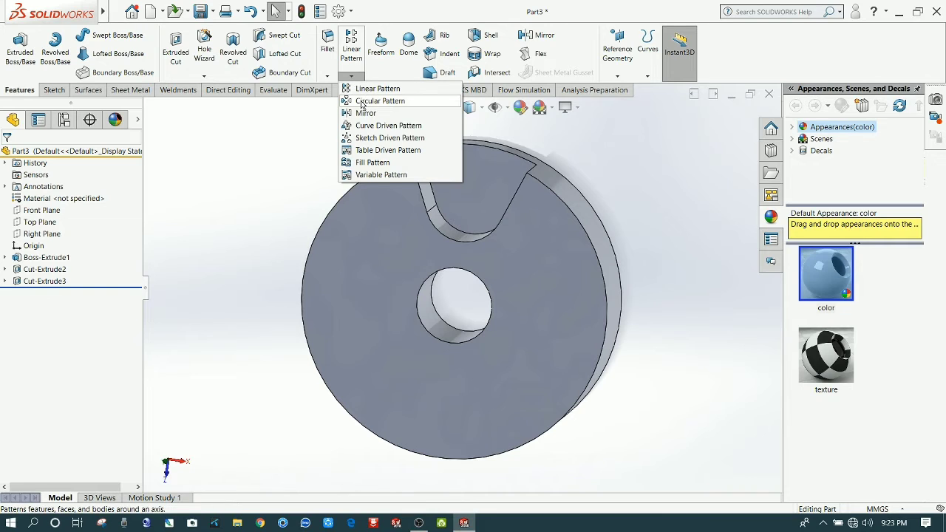
left_click(362, 101)
left_click(35, 194)
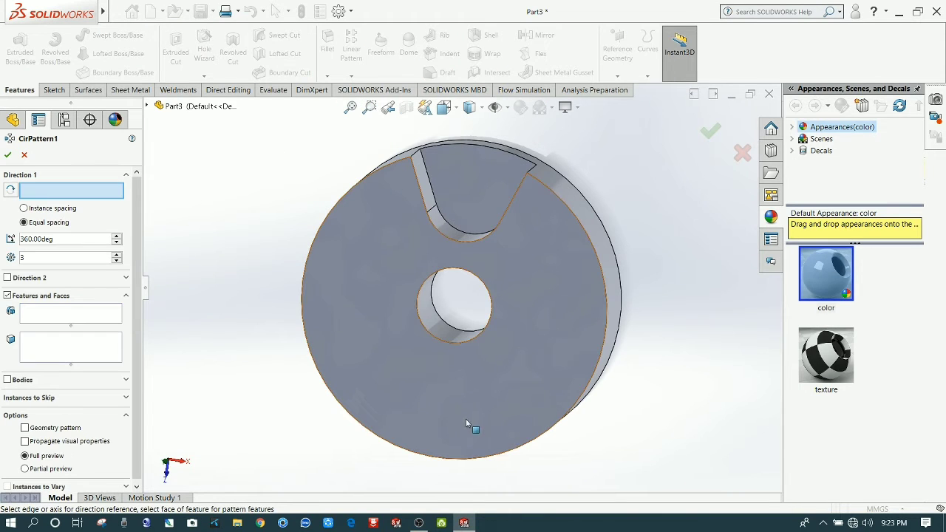
left_click(445, 343)
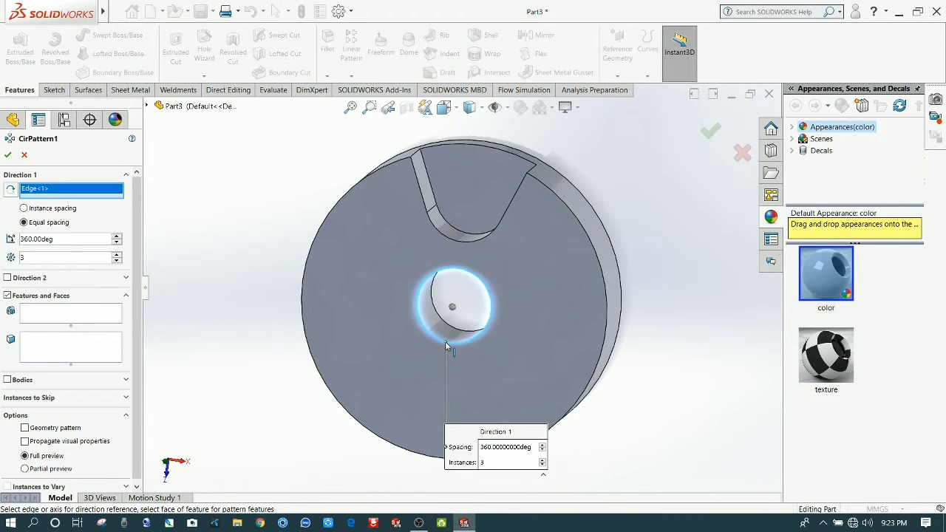
left_click(44, 319)
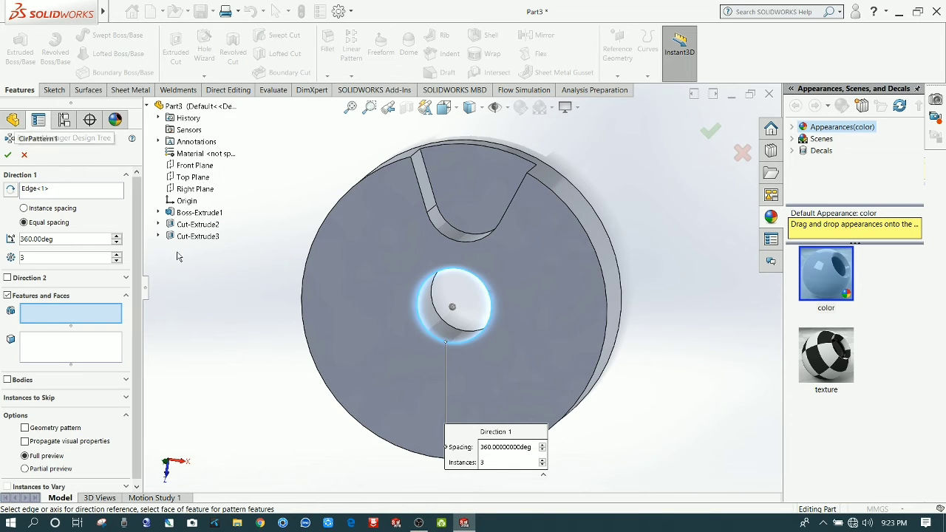
left_click(194, 236)
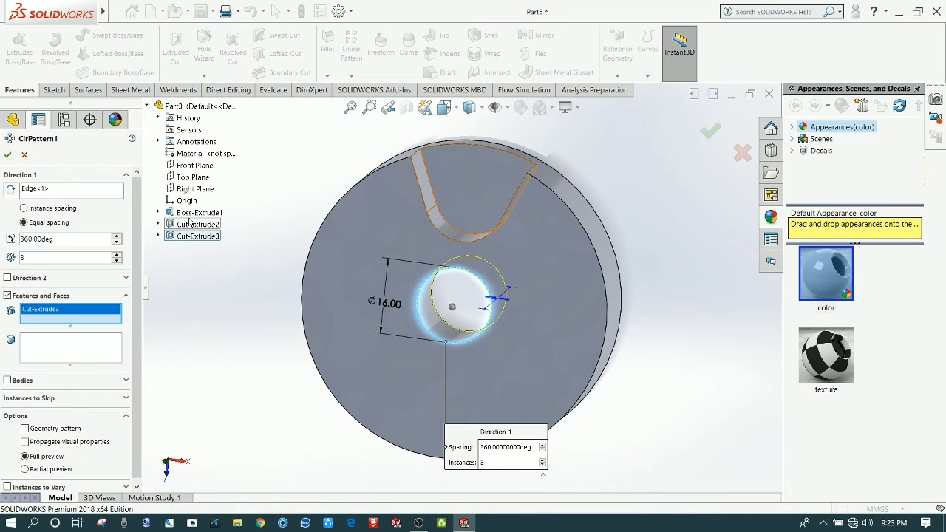
left_click(190, 224)
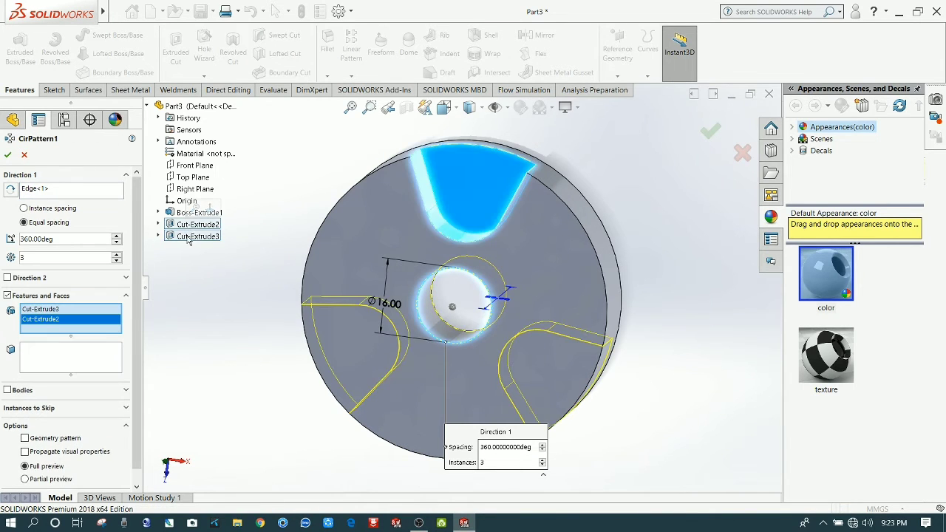
- Drop Cut-Extrude3 so only the Cut-Extrude2 slot repeats, with 2 instances
left_click(78, 309)
right_click(79, 309)
left_click(104, 328)
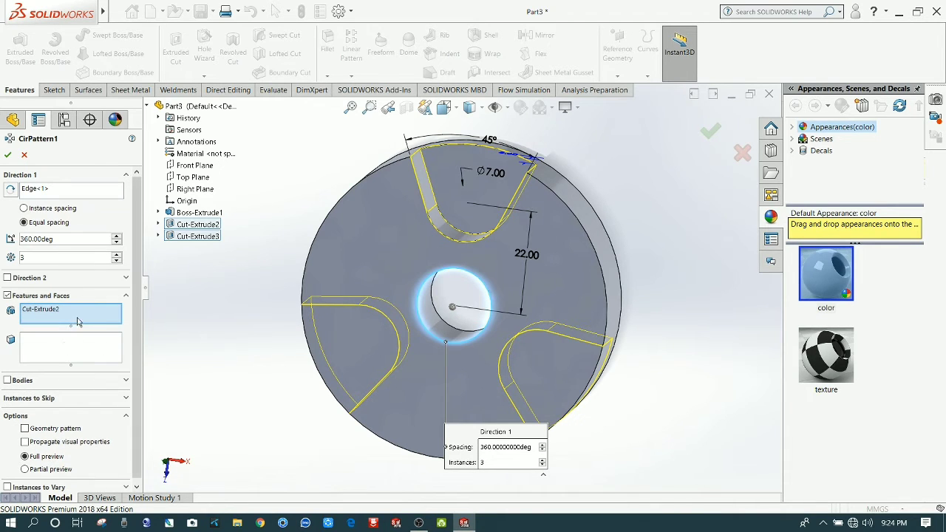
left_click(116, 260)
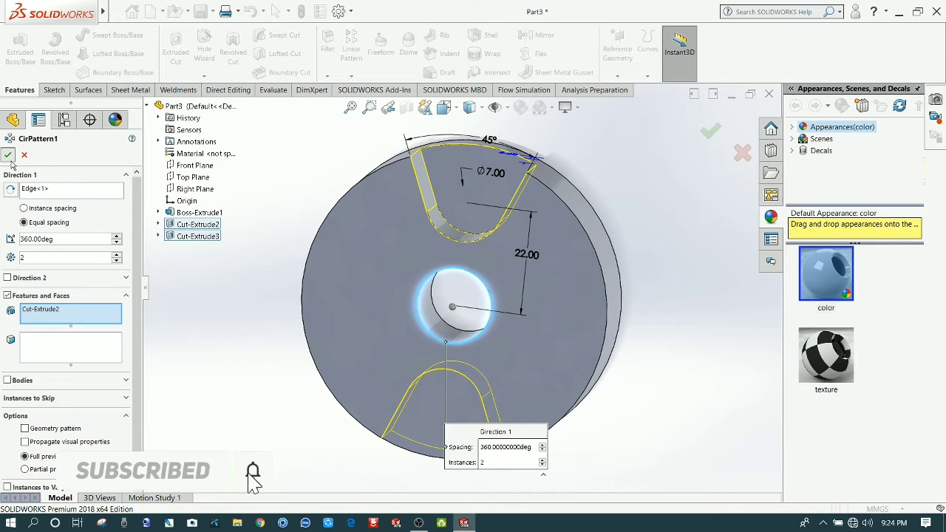
left_click(8, 156)
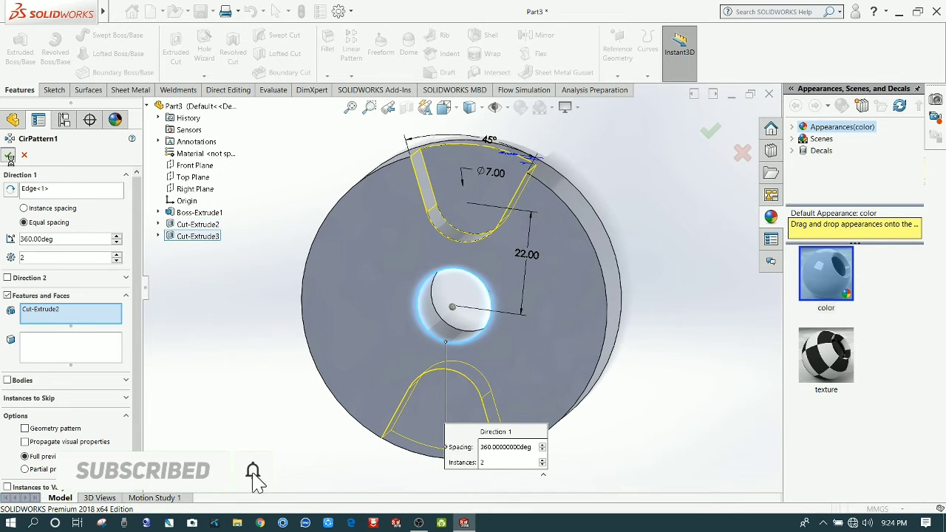
mouse_move(261, 314)
middle_mouse_down()
mouse_move(229, 312)
mouse_move(244, 316)
middle_mouse_up()
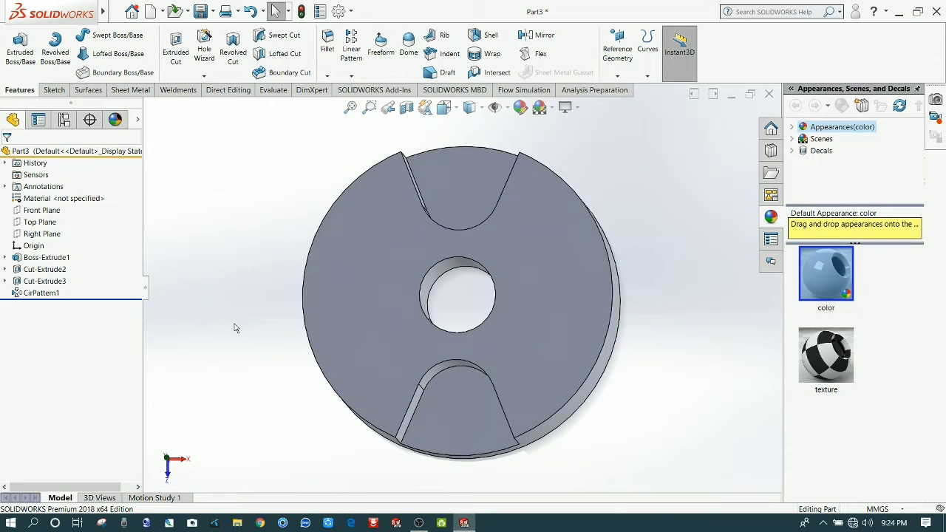
- Shell the disc with 3 mm walls, removing the front face and centre hole face
mouse_move(233, 328)
middle_mouse_down()
mouse_move(137, 359)
mouse_move(123, 417)
mouse_move(140, 384)
middle_mouse_up()
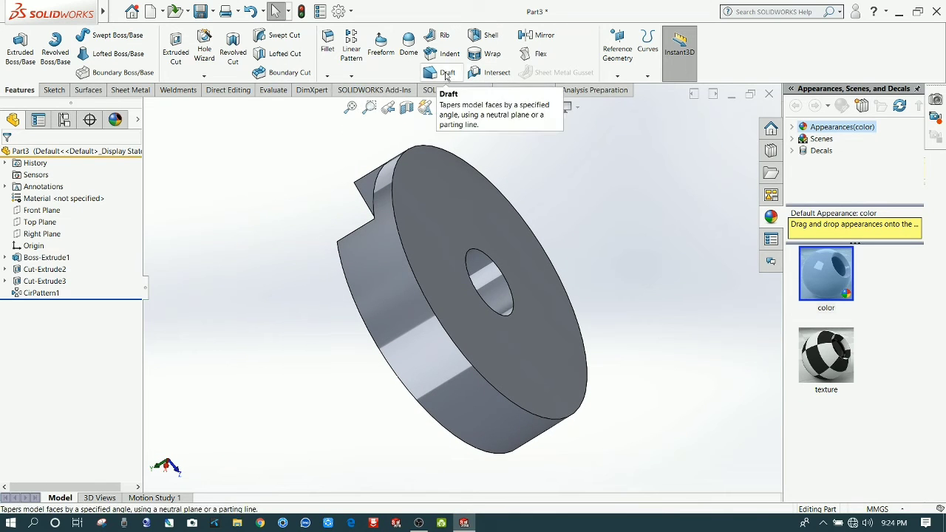
left_click(489, 37)
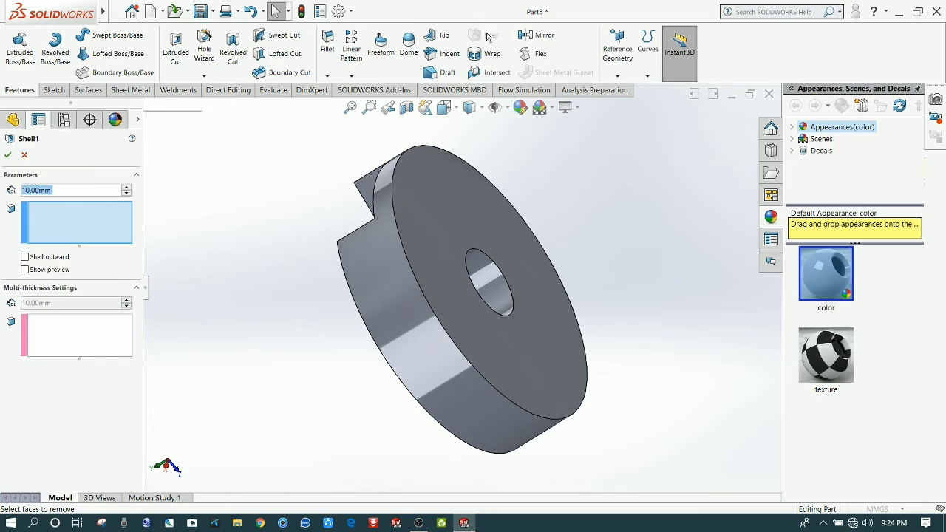
left_click(436, 244)
left_click(490, 280)
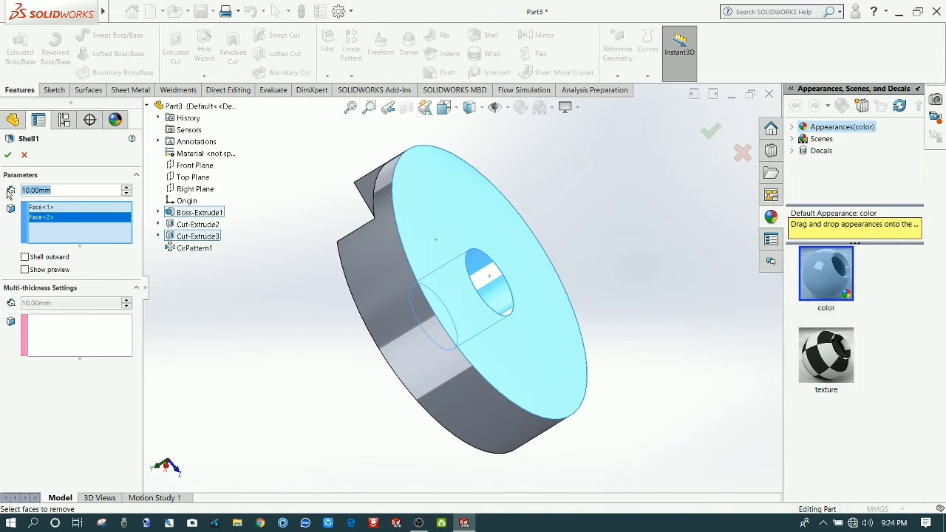
type("3")
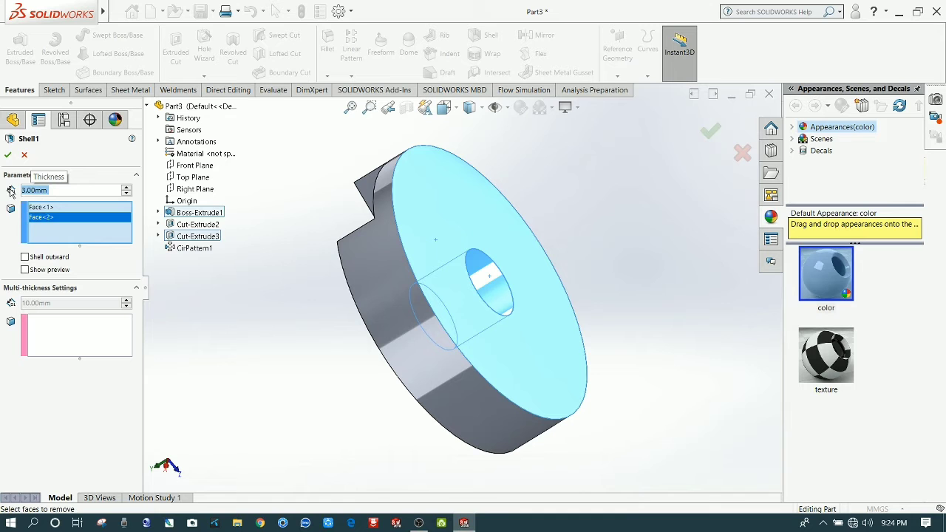
left_click(9, 156)
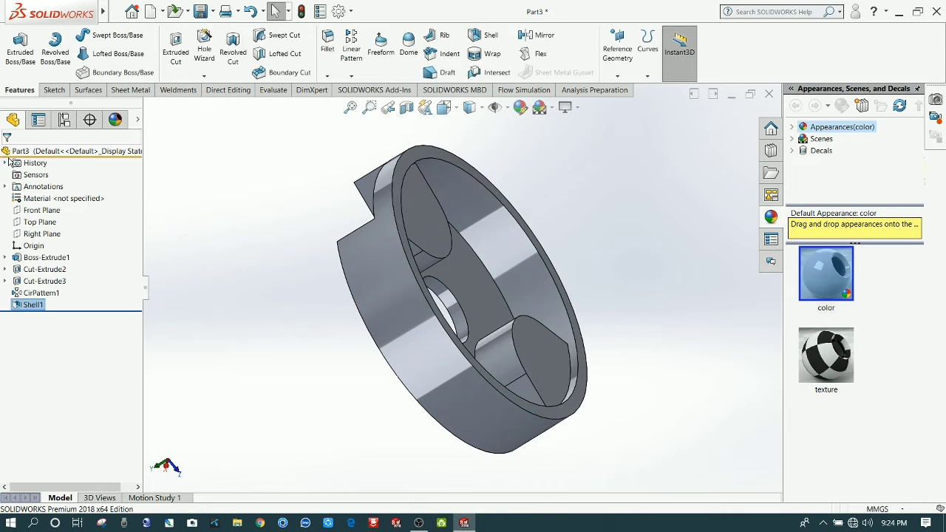
- Start a new cut and show Sketch2 from under Cut-Extrude2
mouse_move(252, 283)
middle_mouse_down()
mouse_move(197, 334)
mouse_move(266, 331)
mouse_move(274, 264)
mouse_move(364, 208)
mouse_move(163, 273)
middle_mouse_up()
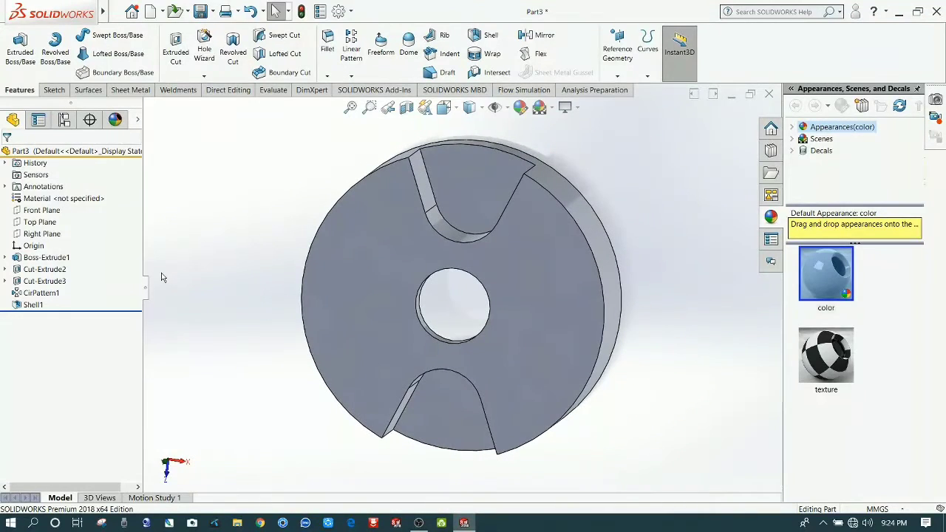
left_click(185, 60)
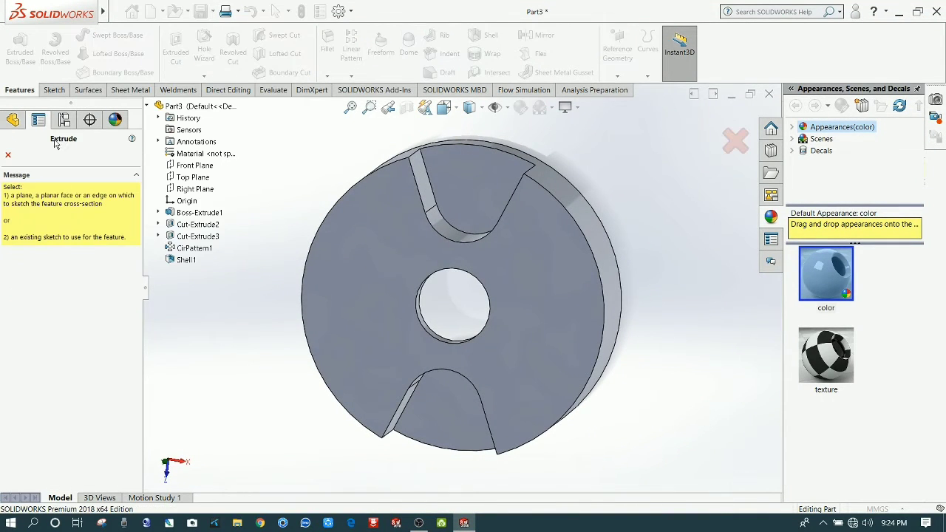
left_click(13, 120)
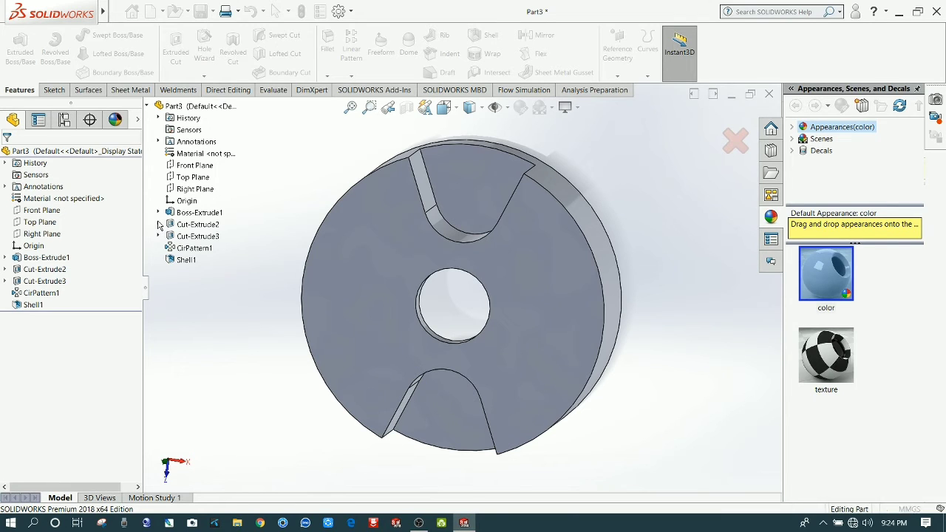
left_click(158, 224)
right_click(191, 237)
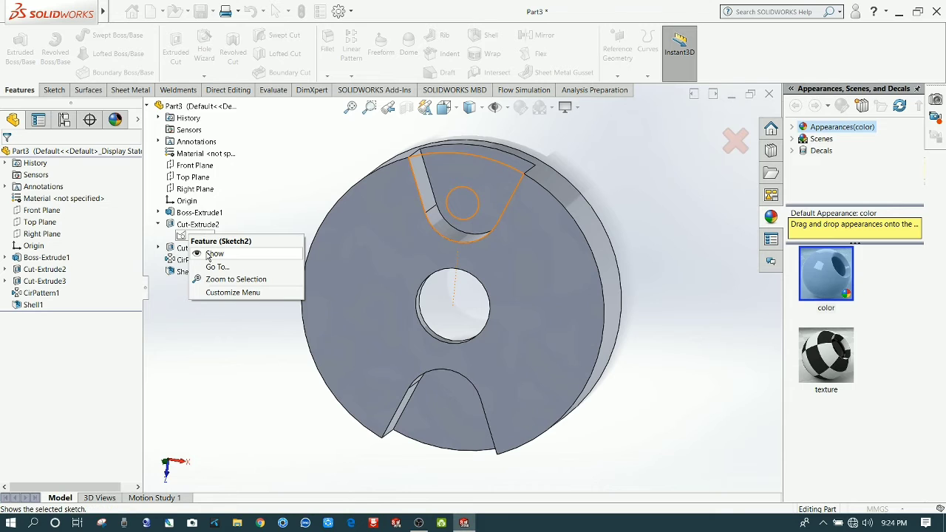
left_click(214, 254)
- Cut Sketch2's 7 mm circle 28 mm deep as Cut-Extrude4
left_click(469, 214)
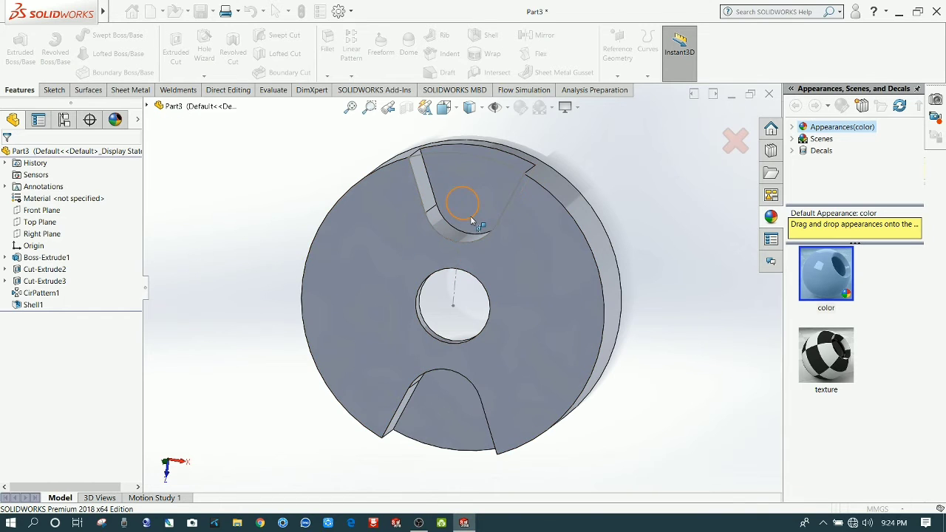
middle_click_drag(475, 225, 404, 299)
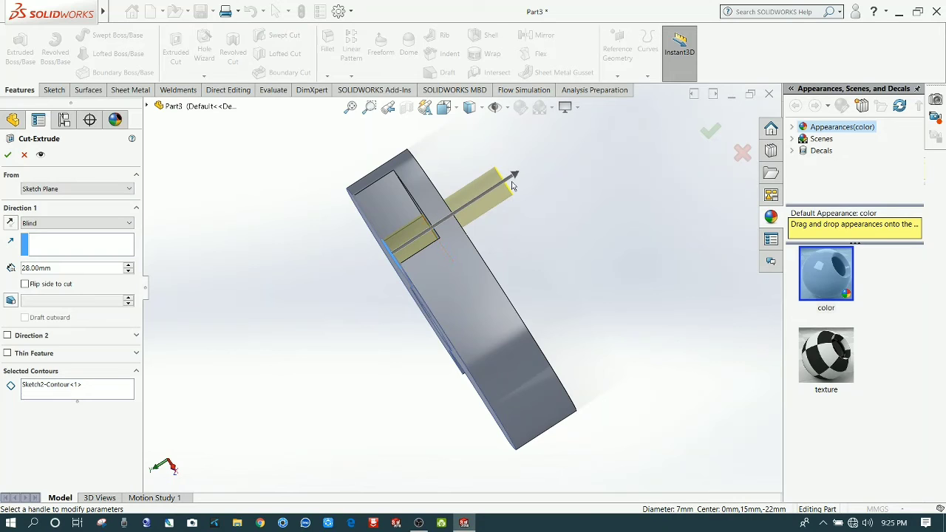
key("ctrl+1")
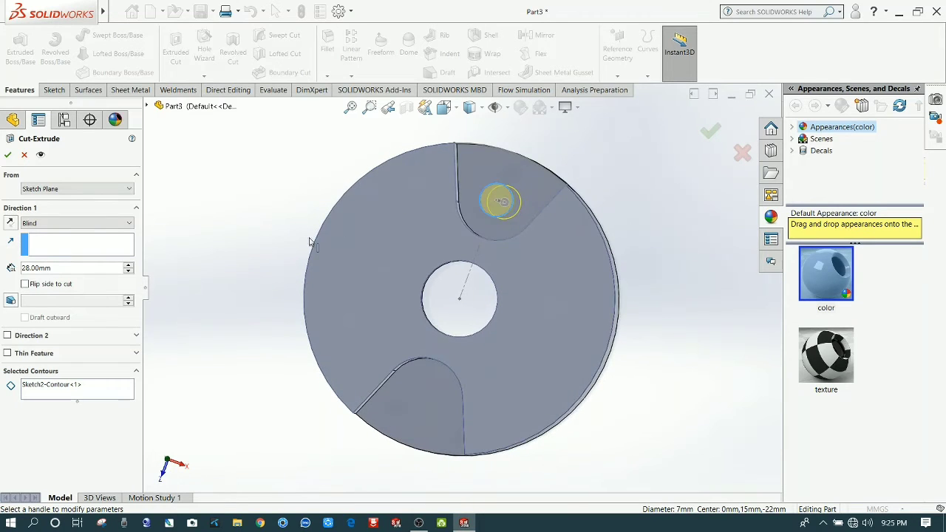
left_click(8, 156)
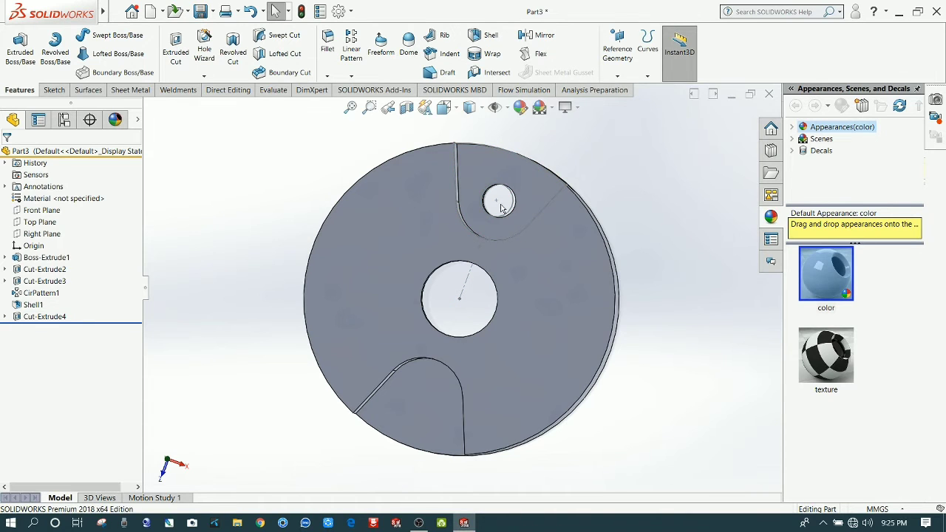
- Pattern Cut-Extrude4 around the centre hole edge as 4 equally spaced holes over 360°
left_click(352, 76)
left_click(371, 102)
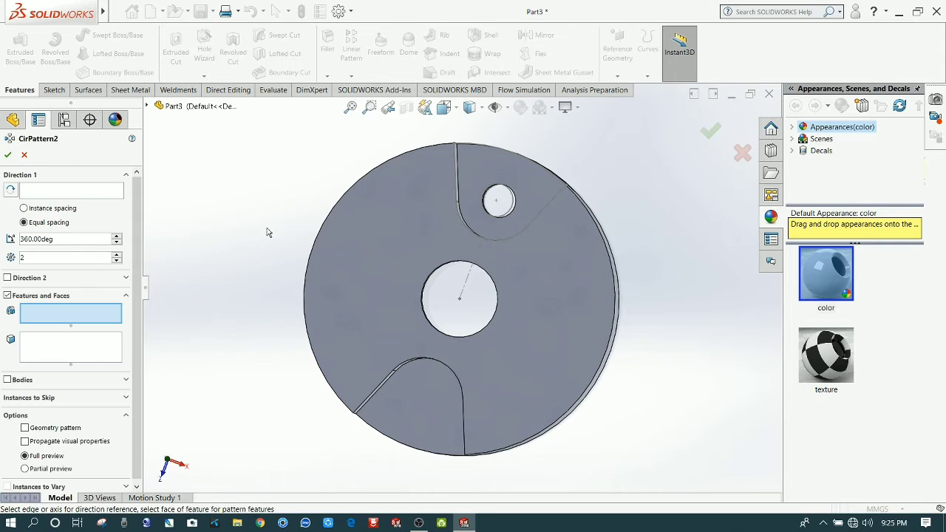
left_click(436, 329)
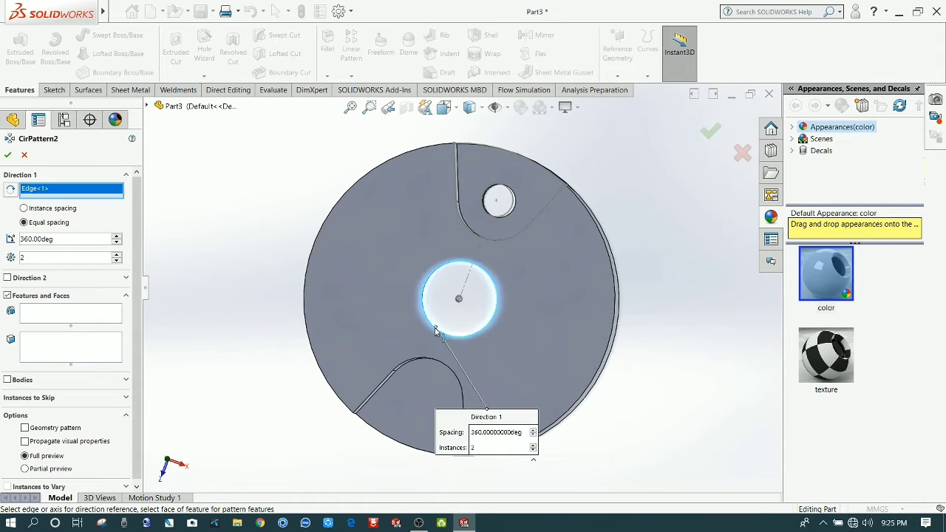
left_click(64, 318)
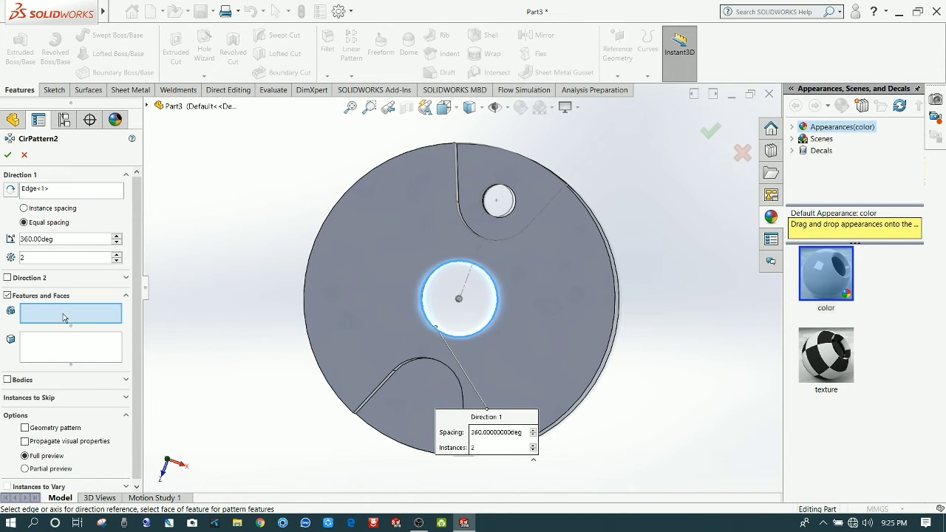
left_click(147, 106)
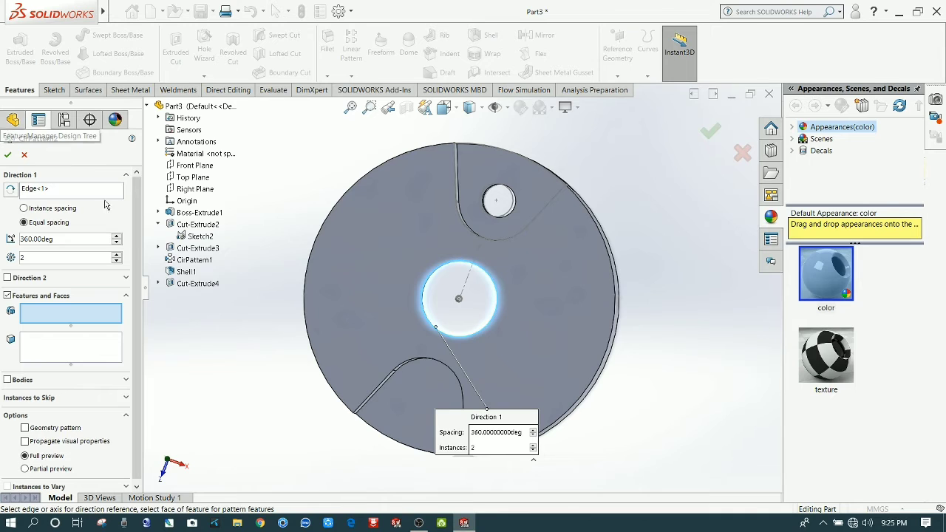
left_click(197, 286)
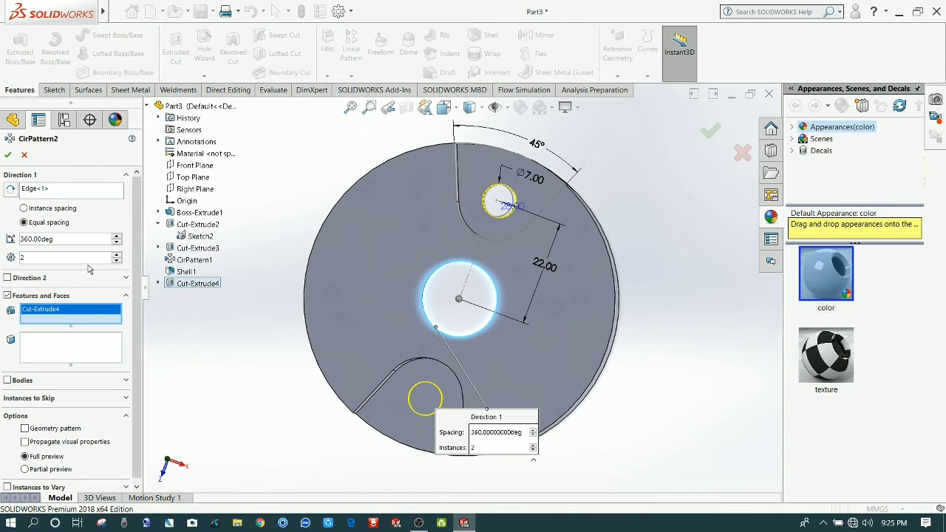
left_click(116, 255)
left_click(116, 255)
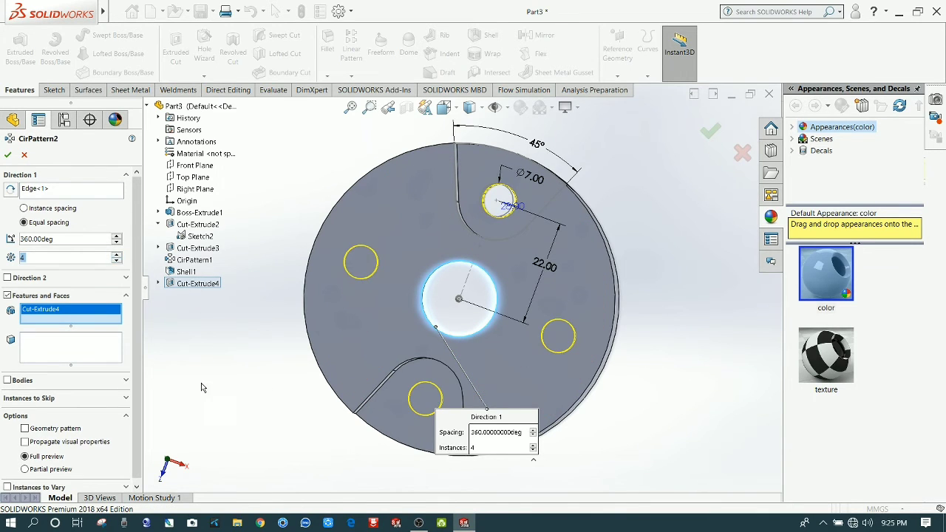
left_click(8, 154)
- Hide the sketch and axis lines and return to the front view
middle_click_drag(414, 177, 458, 150)
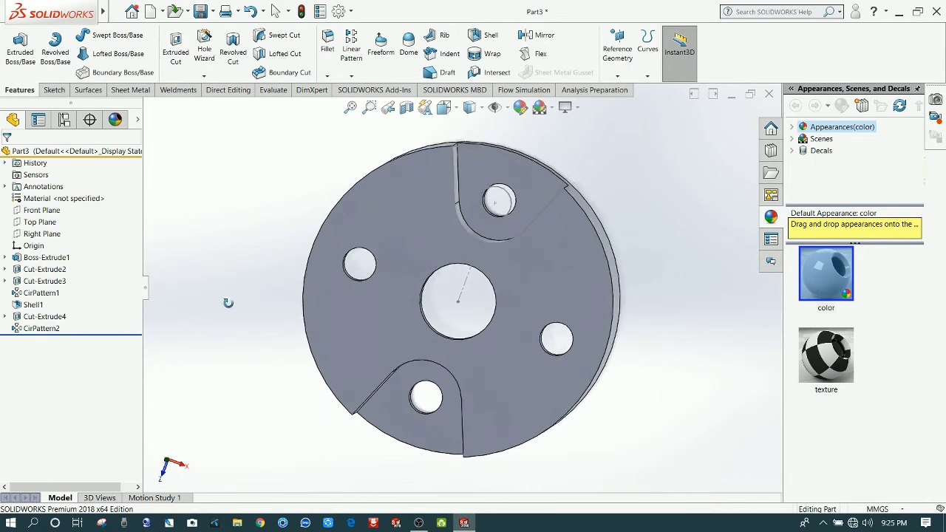
left_click(494, 107)
mouse_move(633, 337)
middle_mouse_down()
mouse_move(647, 303)
mouse_move(570, 301)
middle_mouse_up()
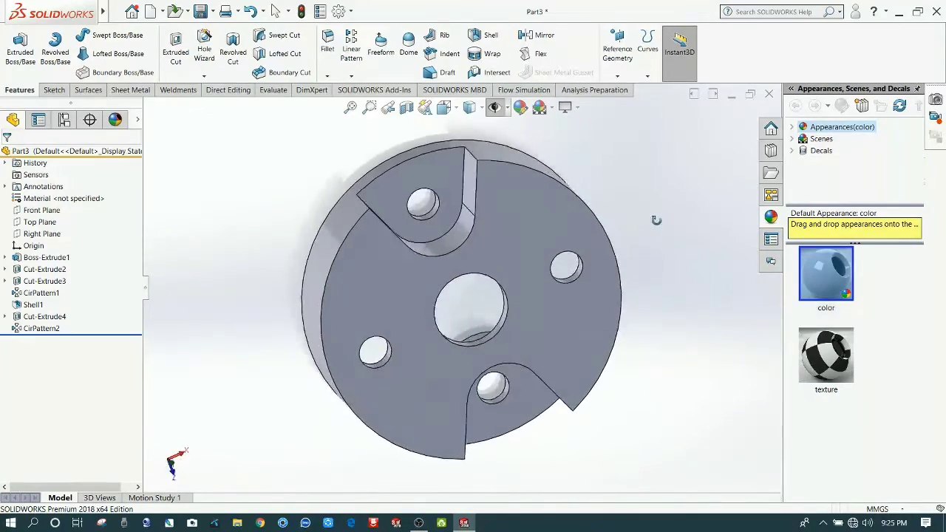
key("ctrl+1")
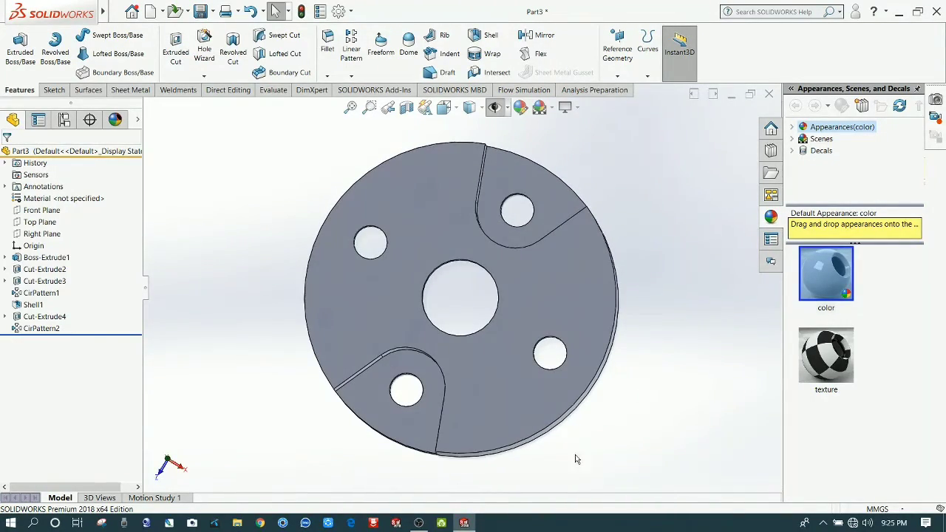
- Start a 2 mm fillet on the inner rim edge
left_click(327, 45)
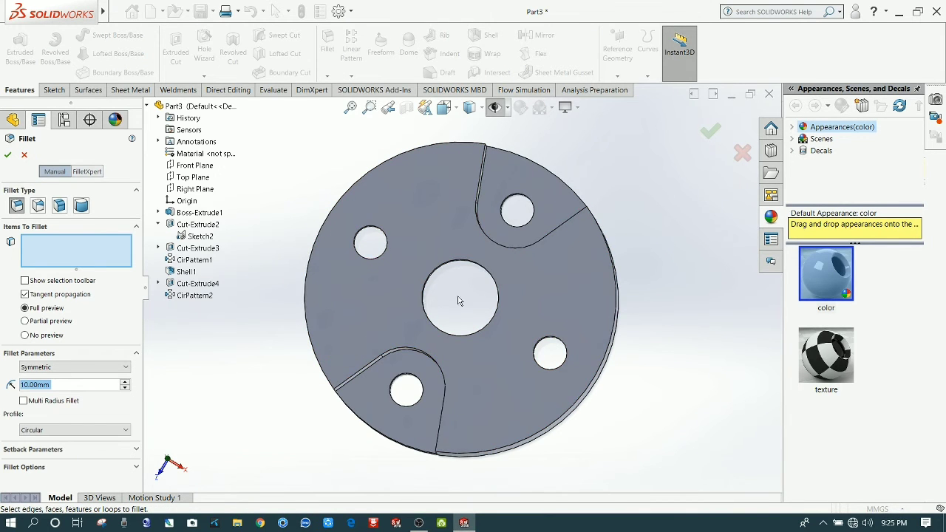
mouse_move(547, 344)
middle_mouse_down()
mouse_move(548, 316)
mouse_move(405, 273)
middle_mouse_up()
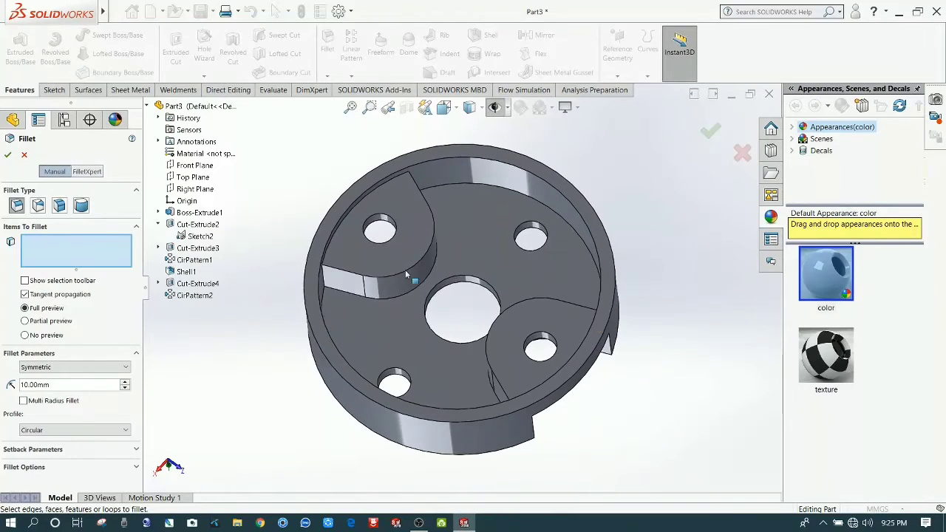
left_click(460, 183)
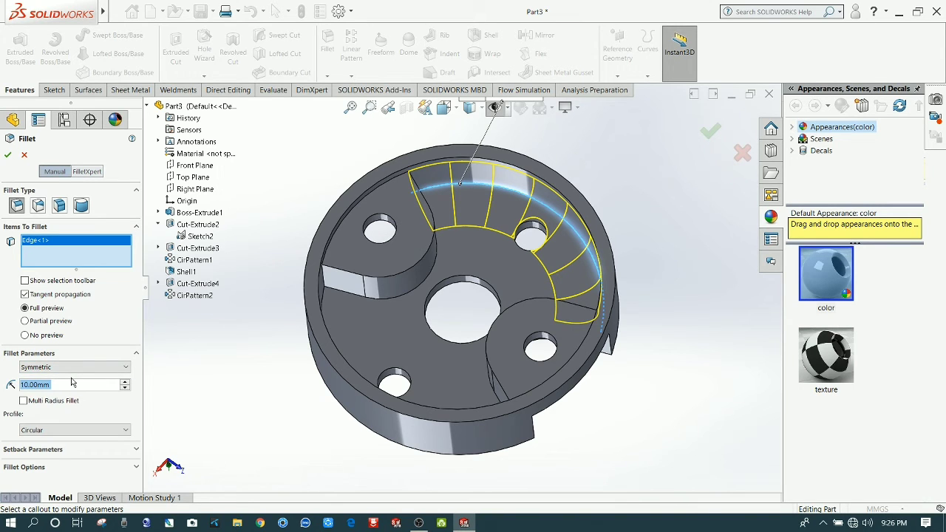
type("2")
key("Return")
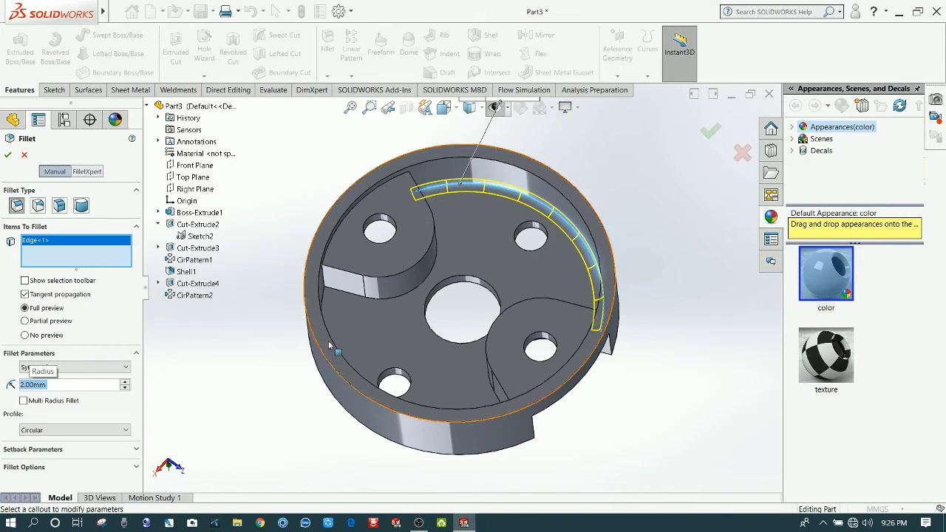
- Add the curved slot and cutout edges, six edges in total, to the fillet
left_click(397, 297)
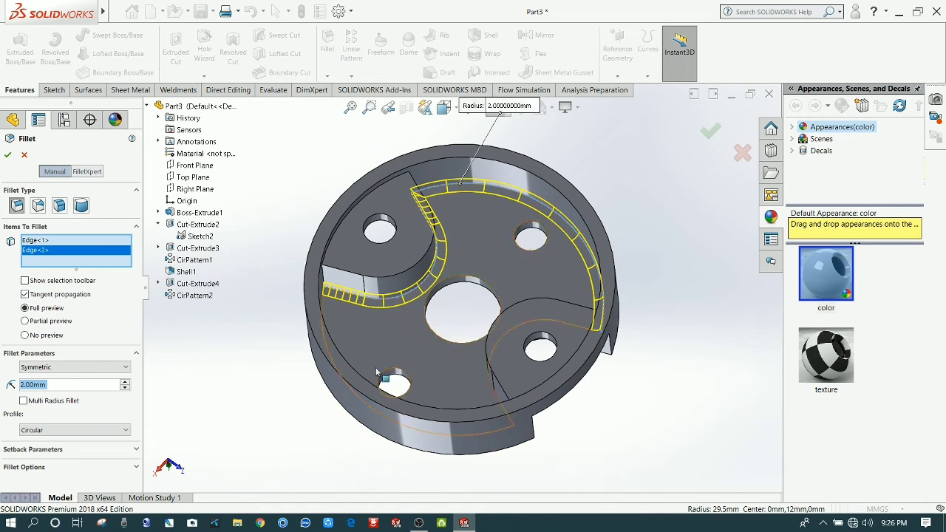
middle_click_drag(375, 368, 441, 429)
left_click(440, 428)
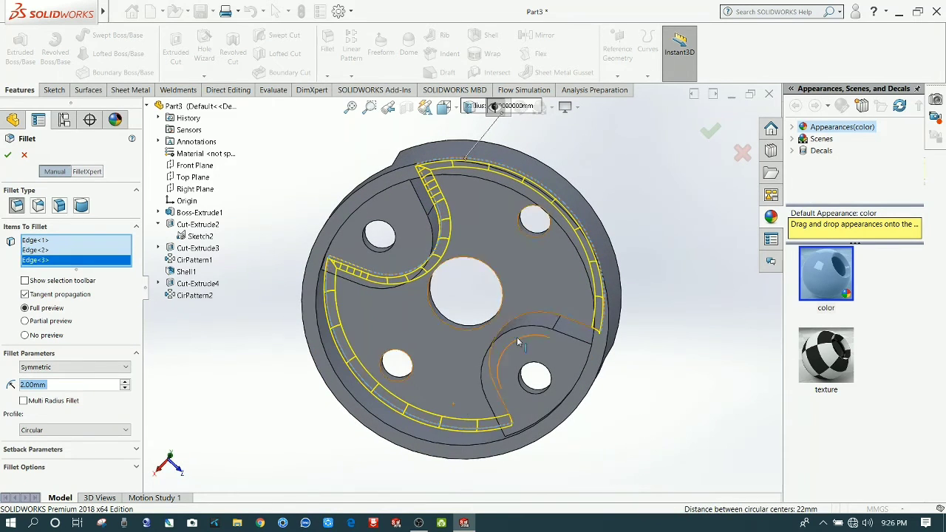
left_click(535, 315)
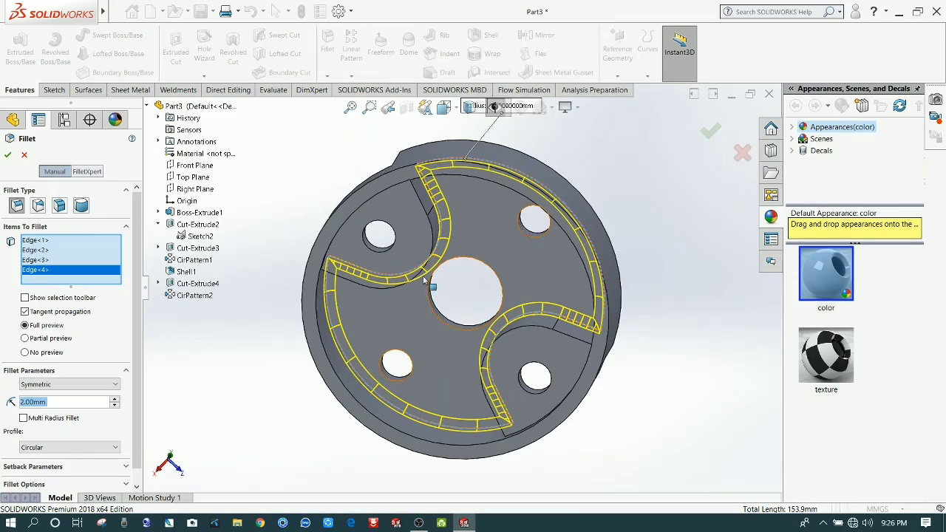
mouse_move(430, 325)
middle_mouse_down()
mouse_move(447, 288)
mouse_move(571, 282)
mouse_move(622, 257)
mouse_move(597, 231)
mouse_move(510, 274)
middle_mouse_up()
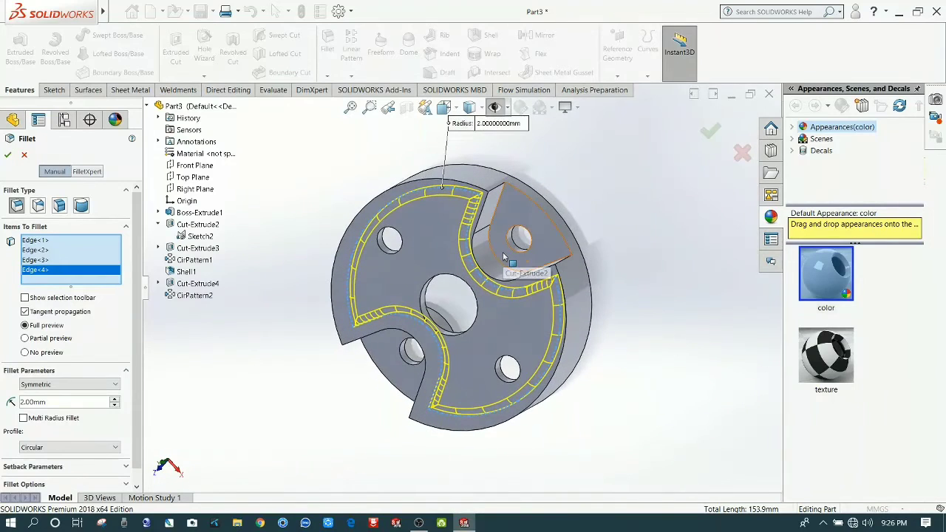
left_click(495, 257)
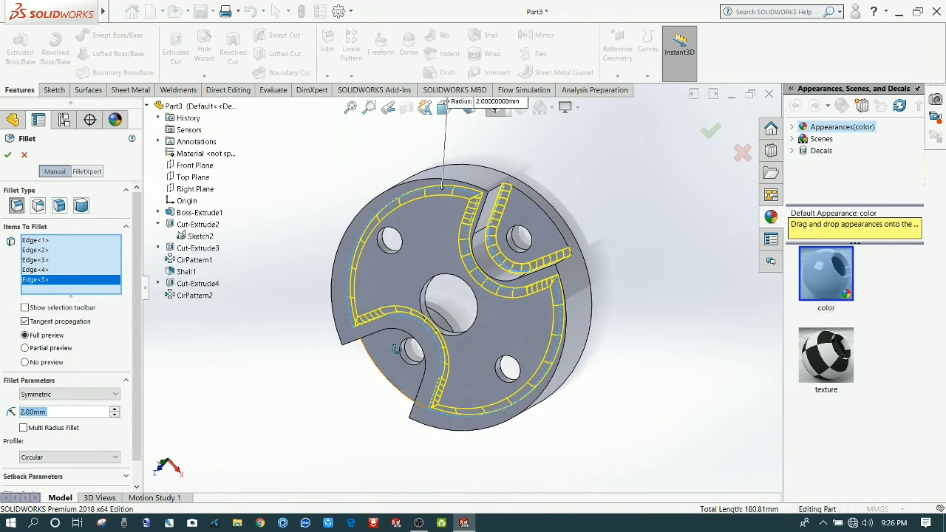
middle_click_drag(495, 257, 403, 320)
left_click(400, 321)
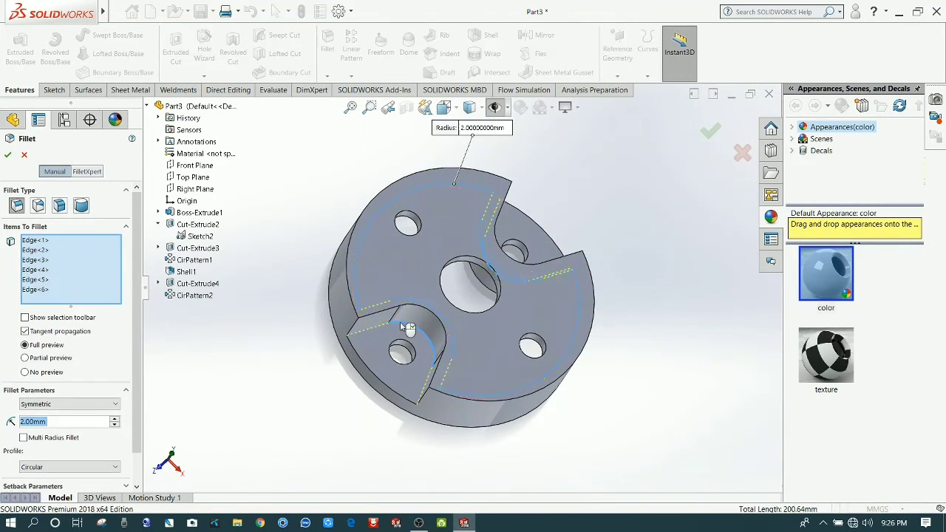
left_click(8, 155)
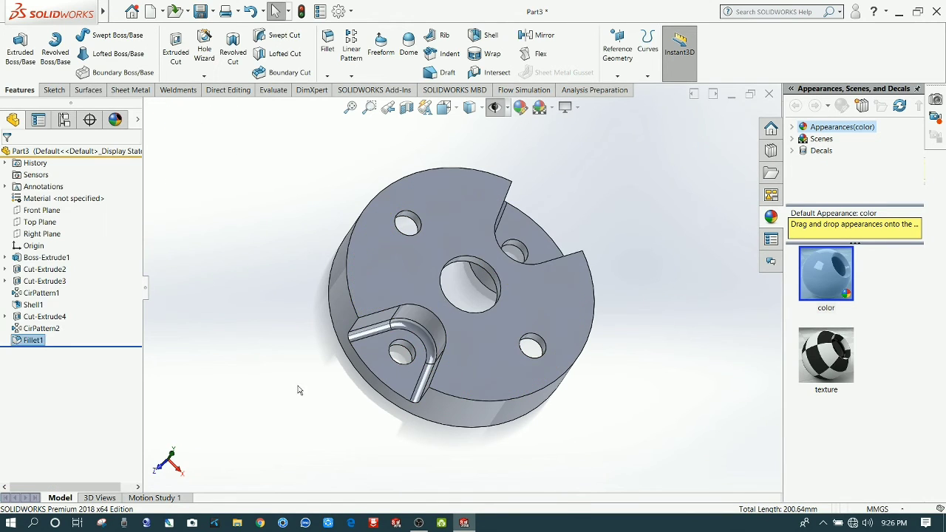
- Colour the Fillet1 faces orange via the feature's Appearances option
mouse_move(298, 384)
middle_mouse_down()
mouse_move(231, 269)
mouse_move(353, 215)
mouse_move(365, 249)
mouse_move(327, 286)
mouse_move(345, 351)
middle_mouse_up()
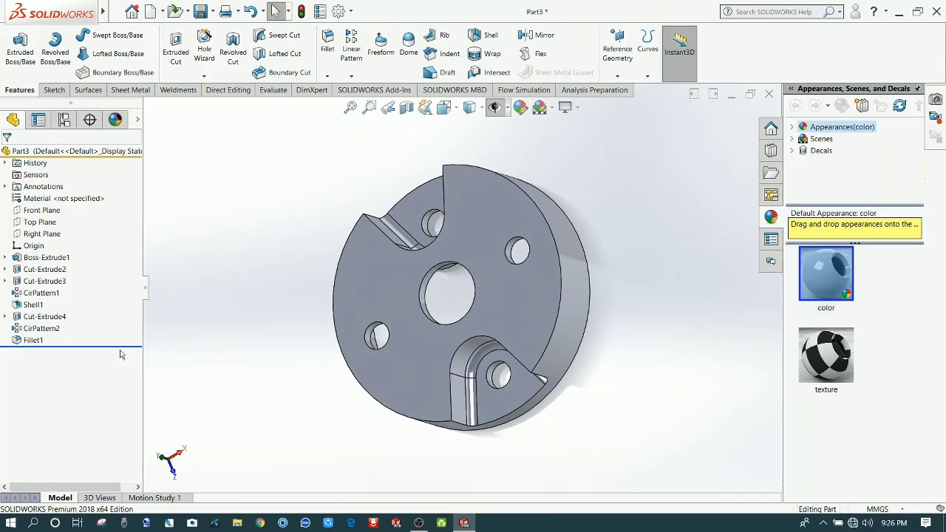
right_click(33, 340)
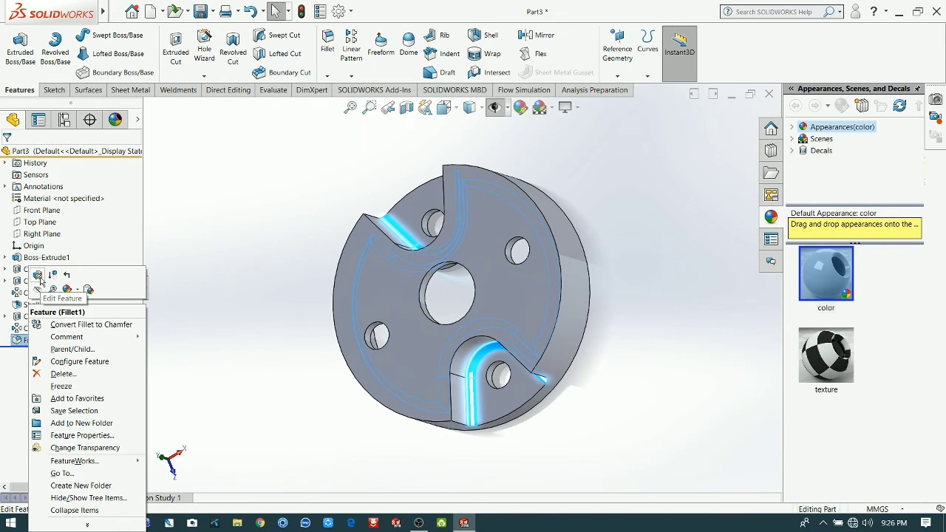
left_click(66, 289)
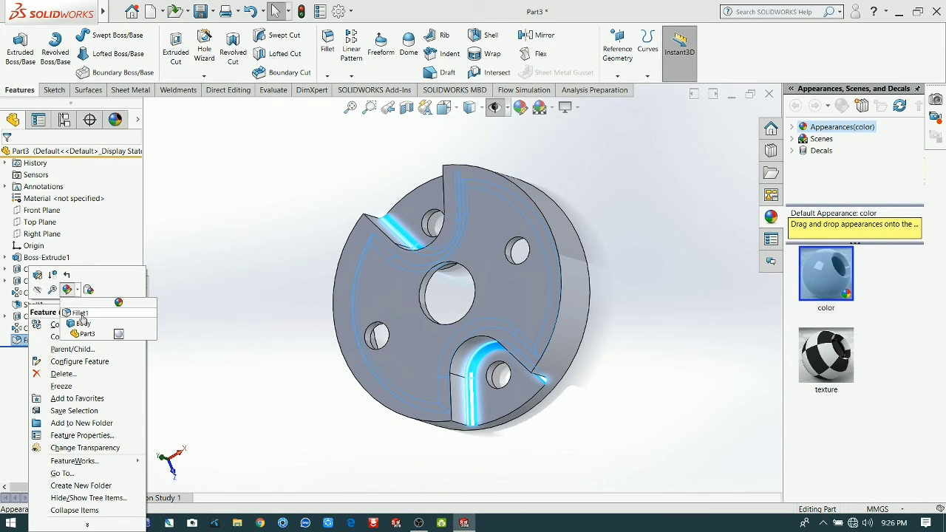
left_click(82, 315)
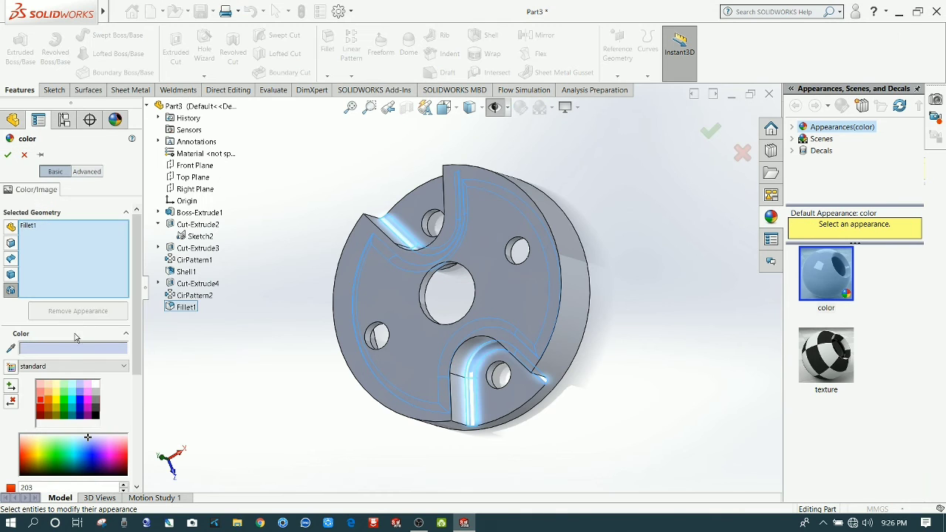
left_click(50, 404)
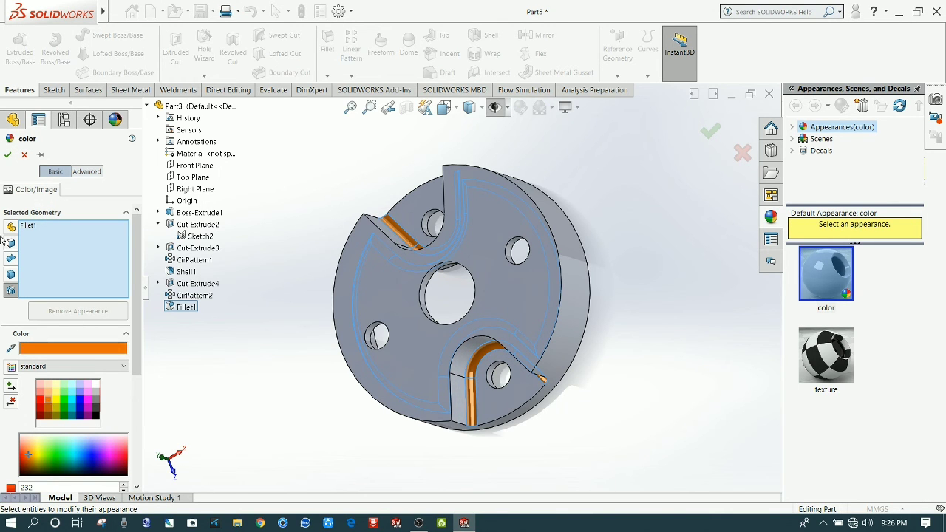
left_click(7, 155)
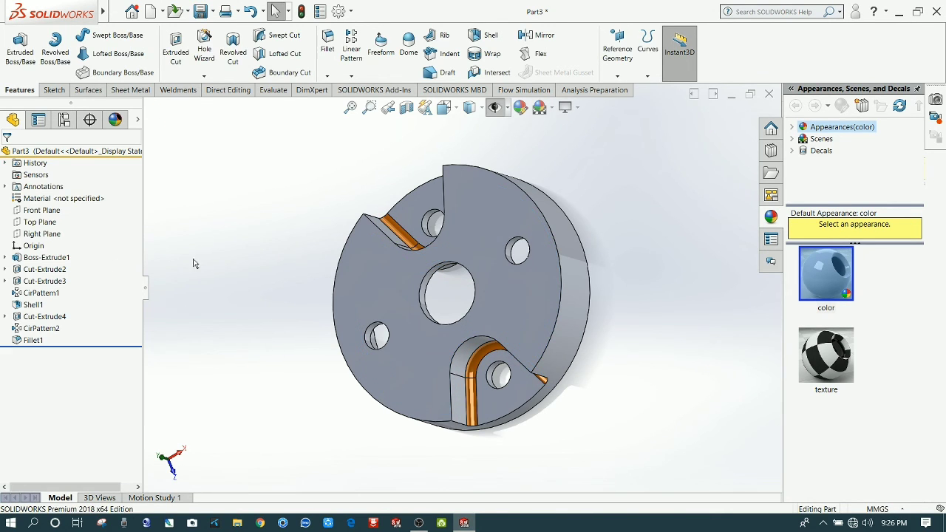
middle_click_drag(286, 293, 499, 401)
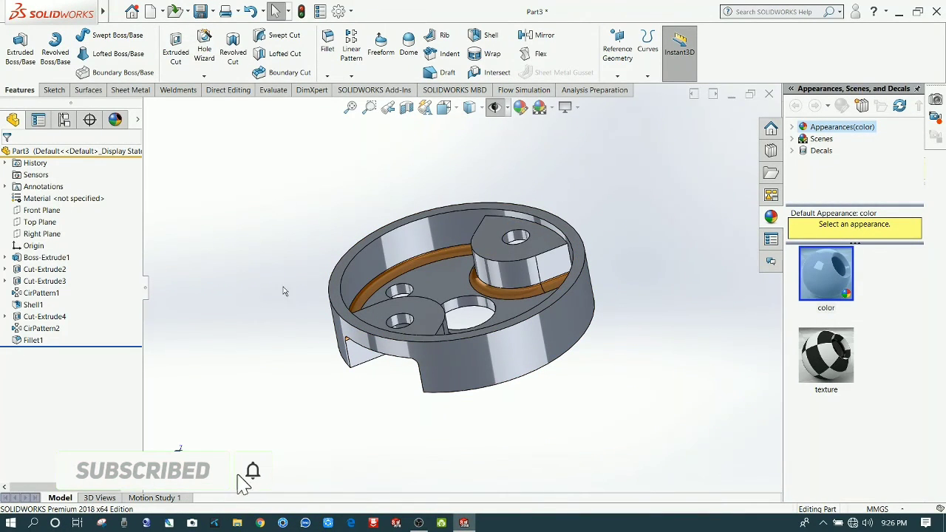
- Assign Alloy Steel as the part material and switch to a white-lit scene
right_click(65, 200)
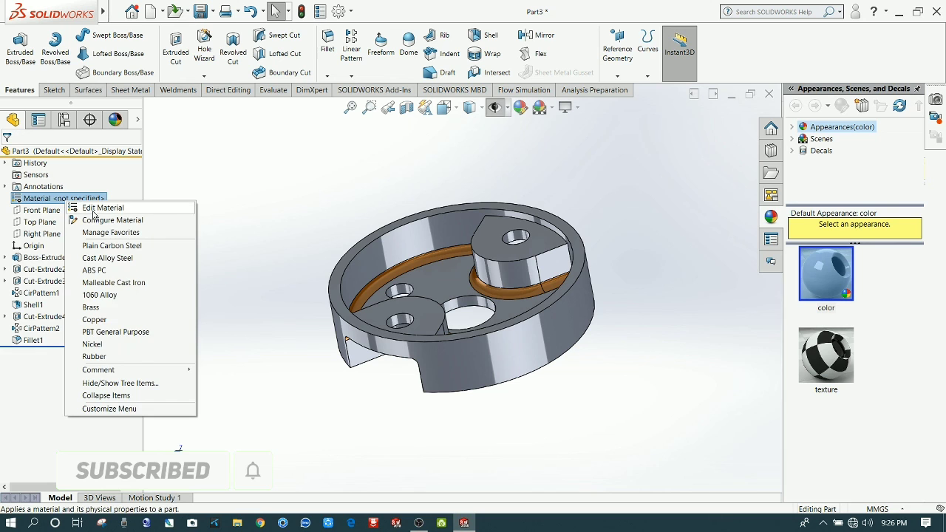
left_click(94, 213)
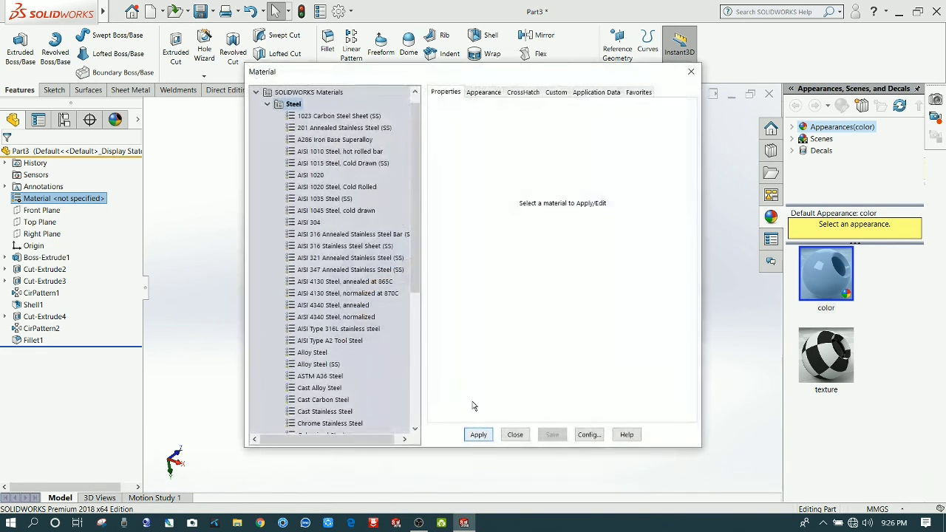
left_click(313, 352)
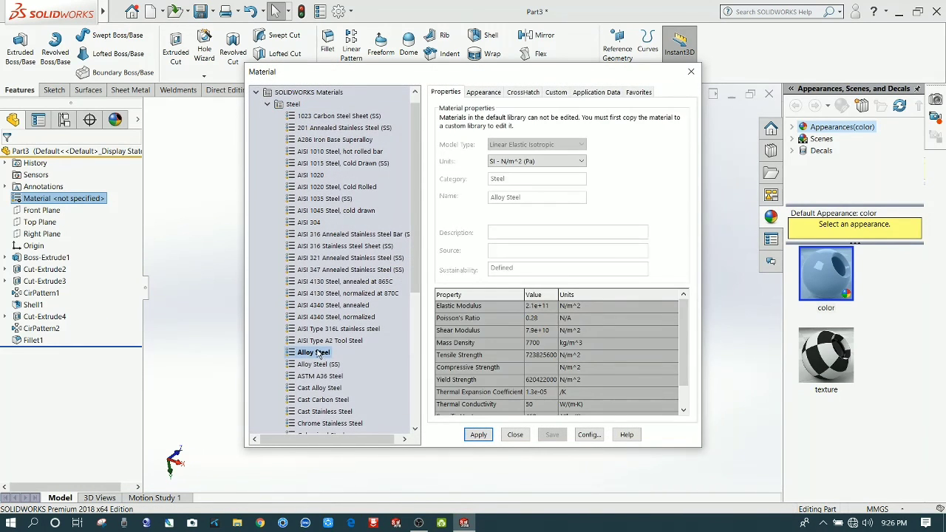
left_click(481, 436)
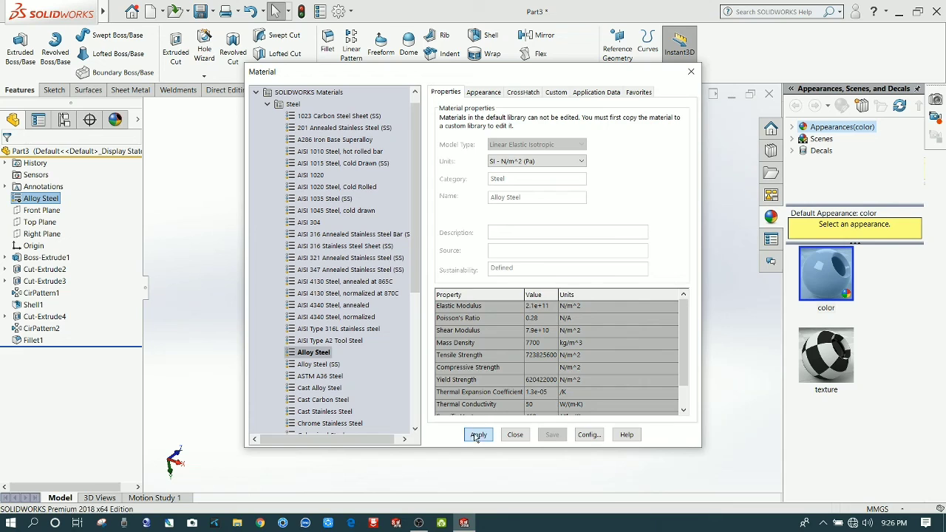
left_click(518, 438)
mouse_move(520, 441)
middle_mouse_down()
mouse_move(399, 449)
mouse_move(302, 344)
mouse_move(379, 259)
mouse_move(449, 293)
mouse_move(432, 447)
middle_mouse_up()
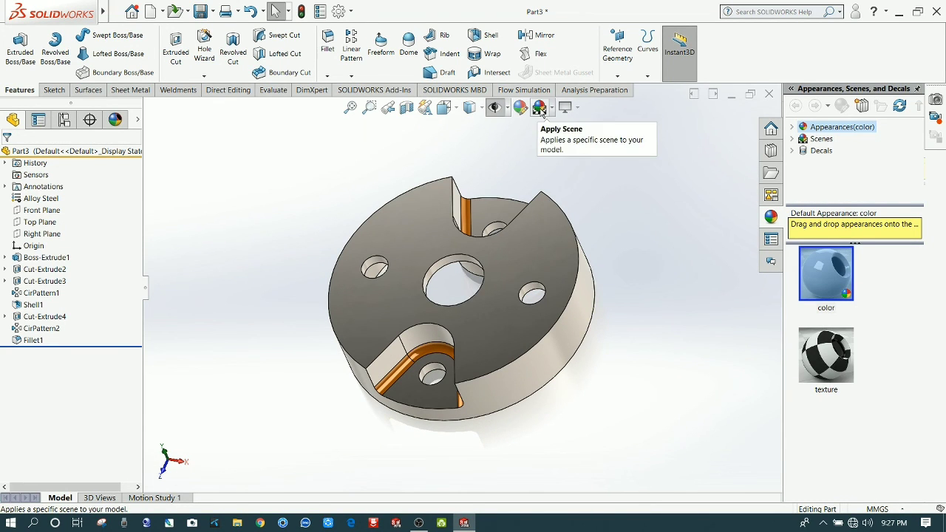
left_click(542, 109)
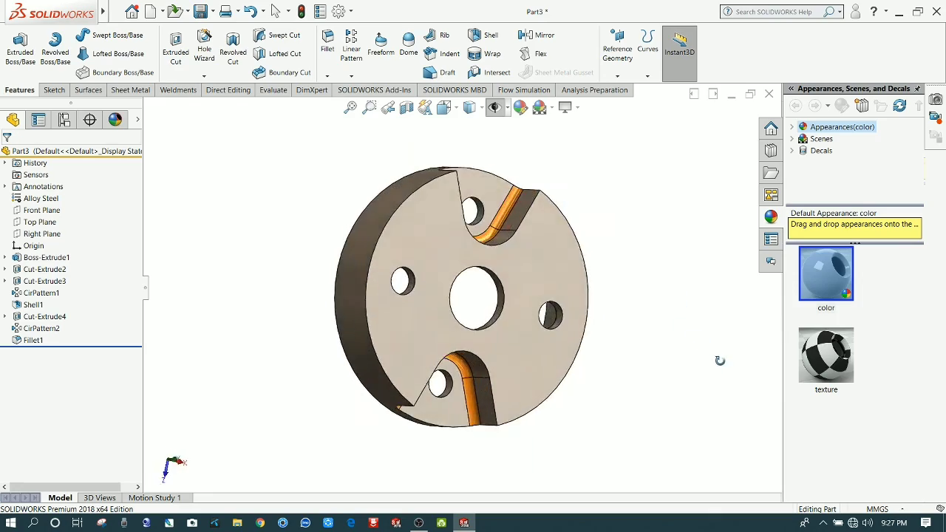